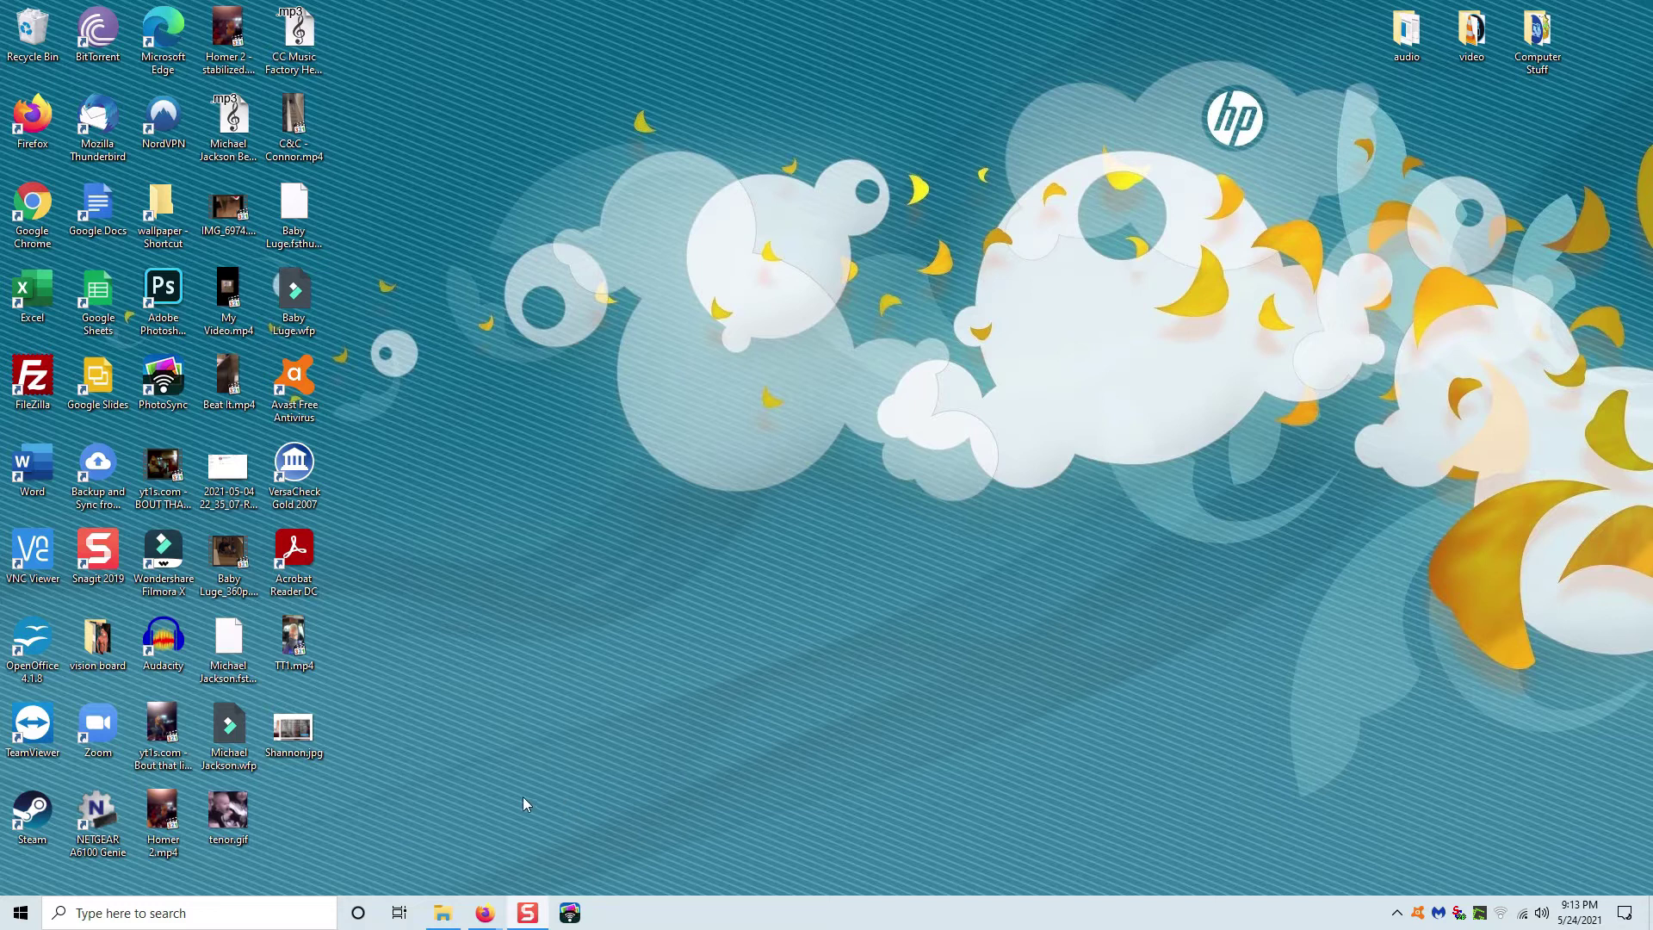
- Find Services via a 'ser' search and open the Windows Update service's Properties
{"action": "left_click", "coordinate": [214, 905]}
{"action": "type", "text": "ser"}
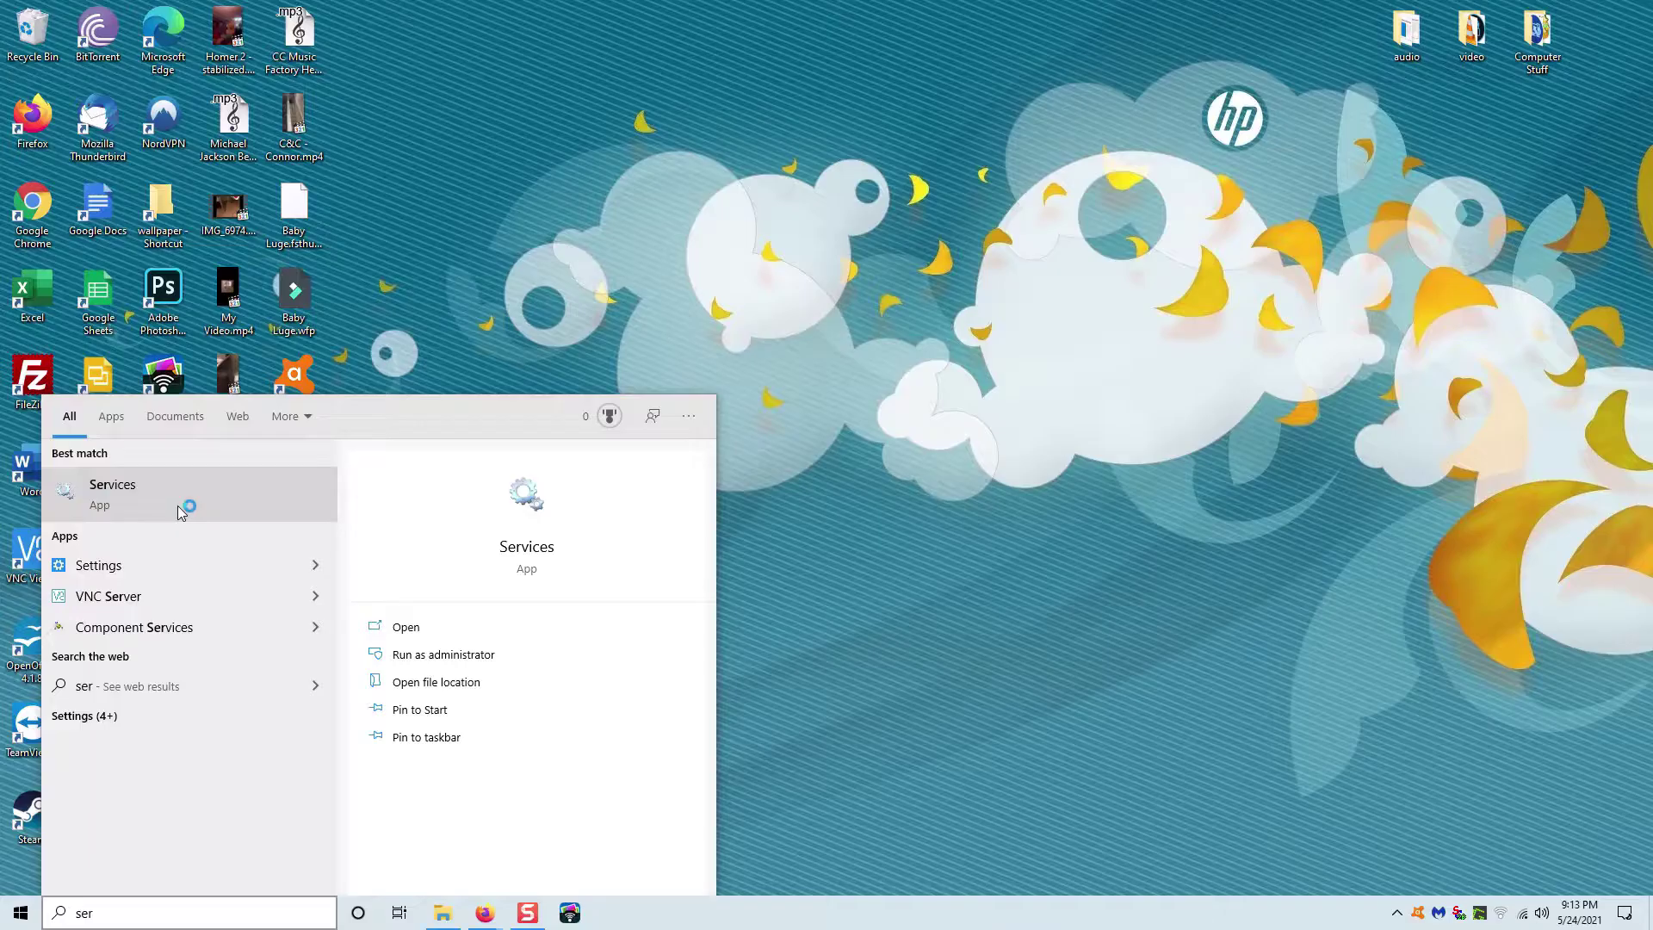
{"action": "left_click", "coordinate": [321, 168]}
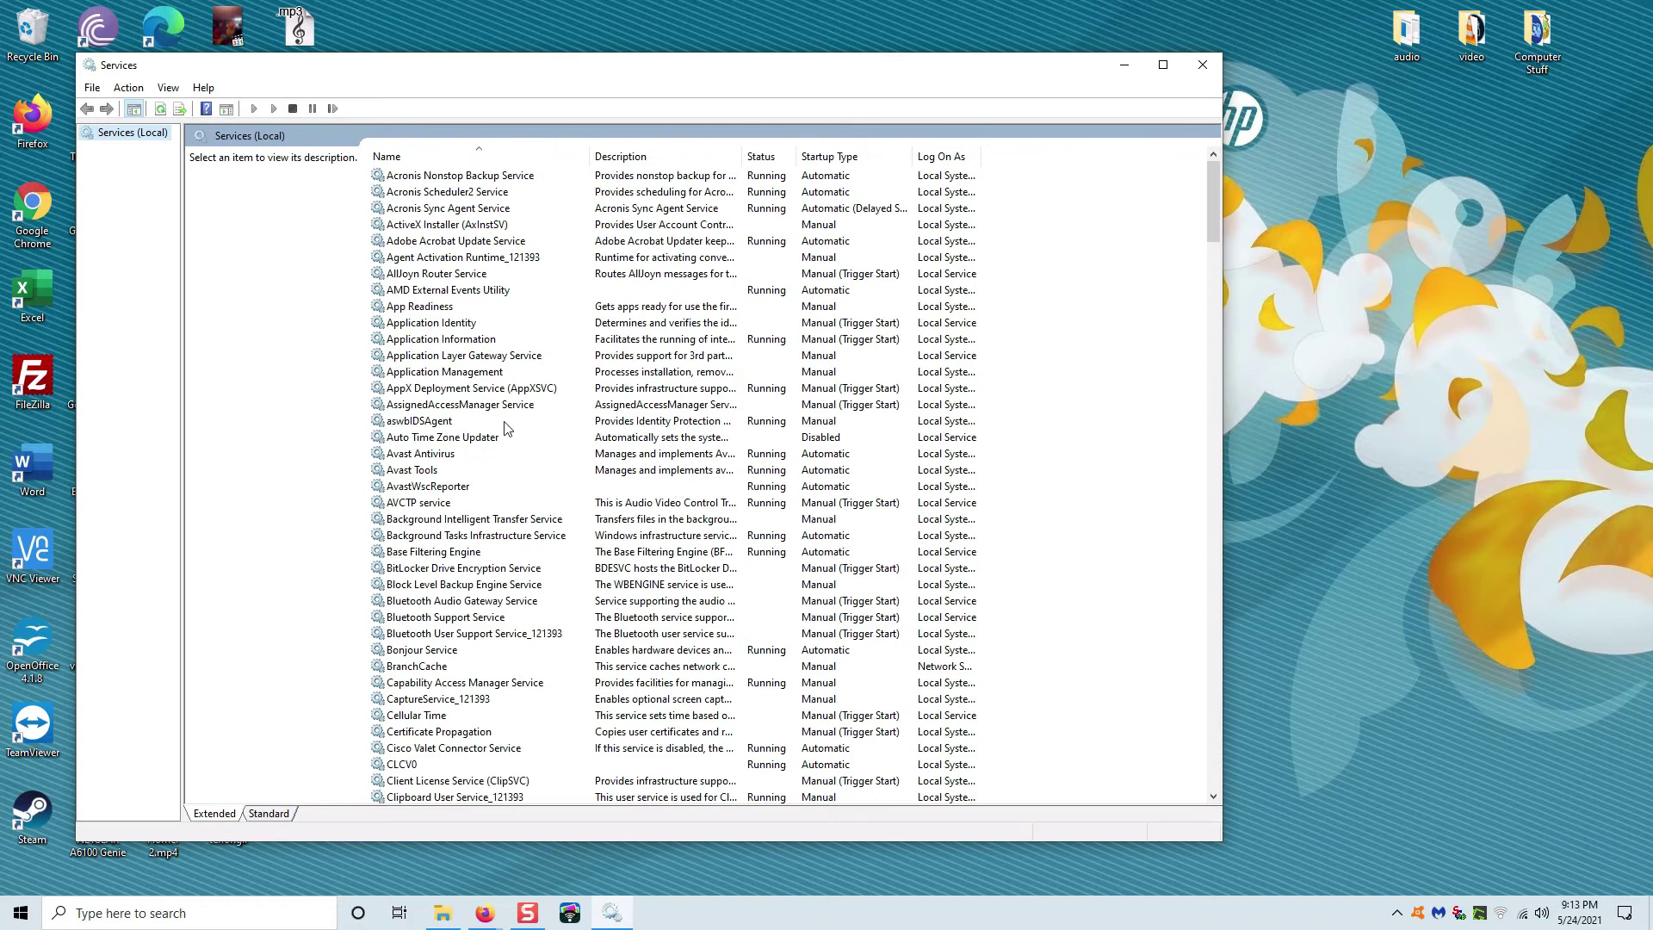
{"action": "left_click", "coordinate": [507, 422]}
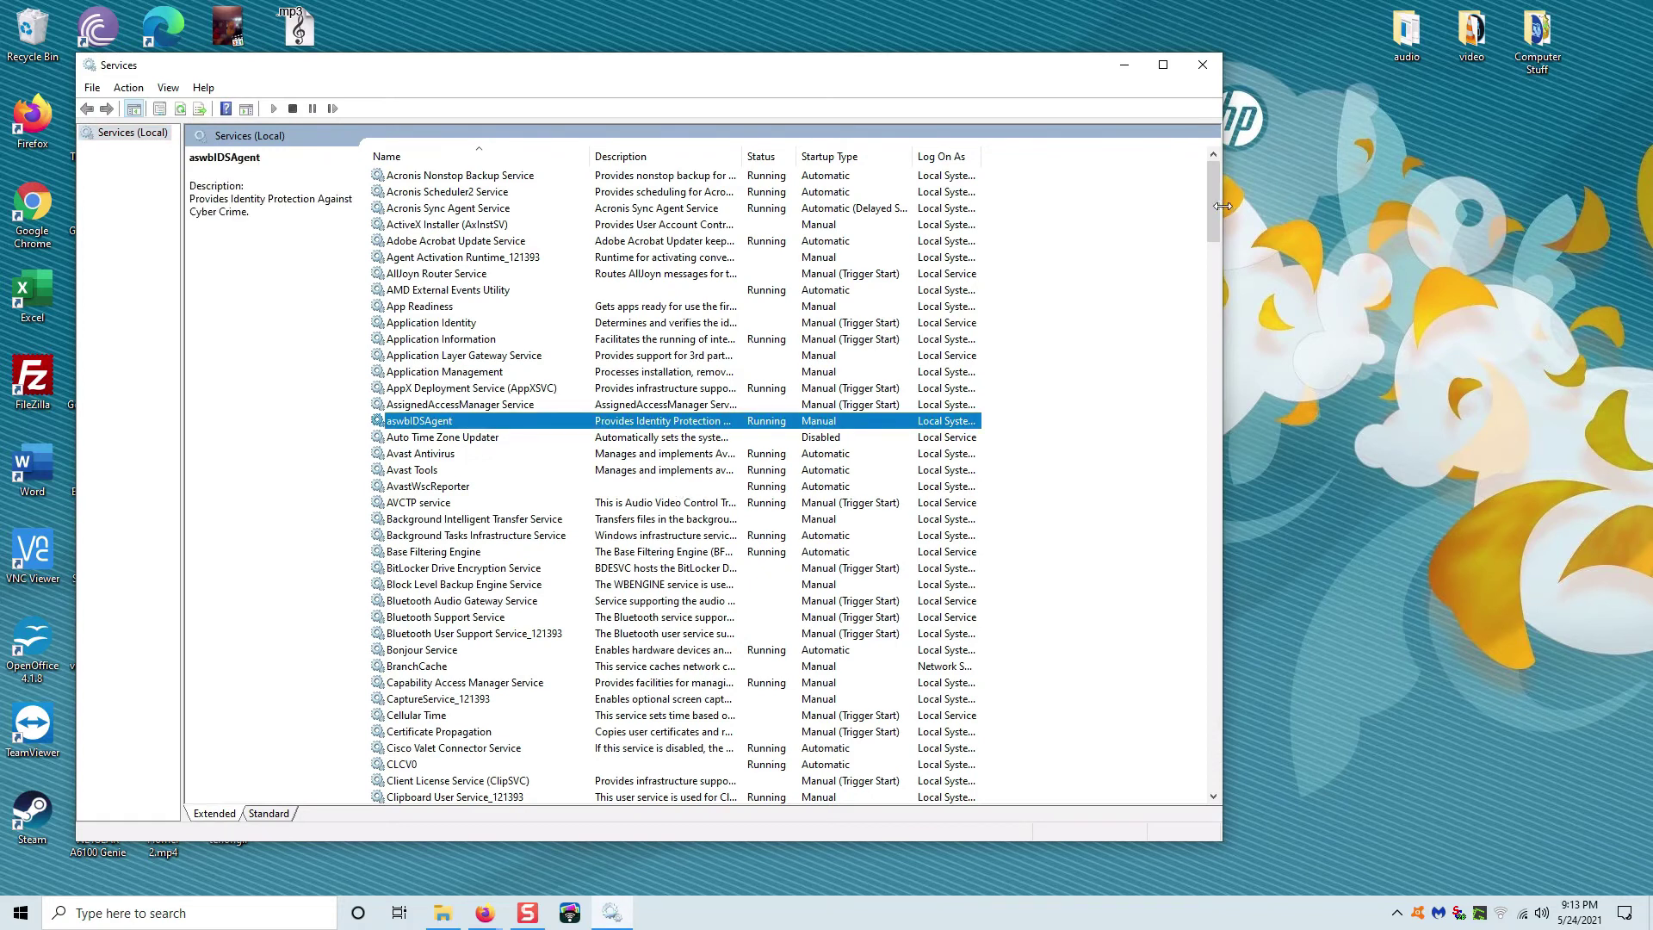
{"action": "left_click_drag", "start_coordinate": [1214, 207], "coordinate": [1214, 754]}
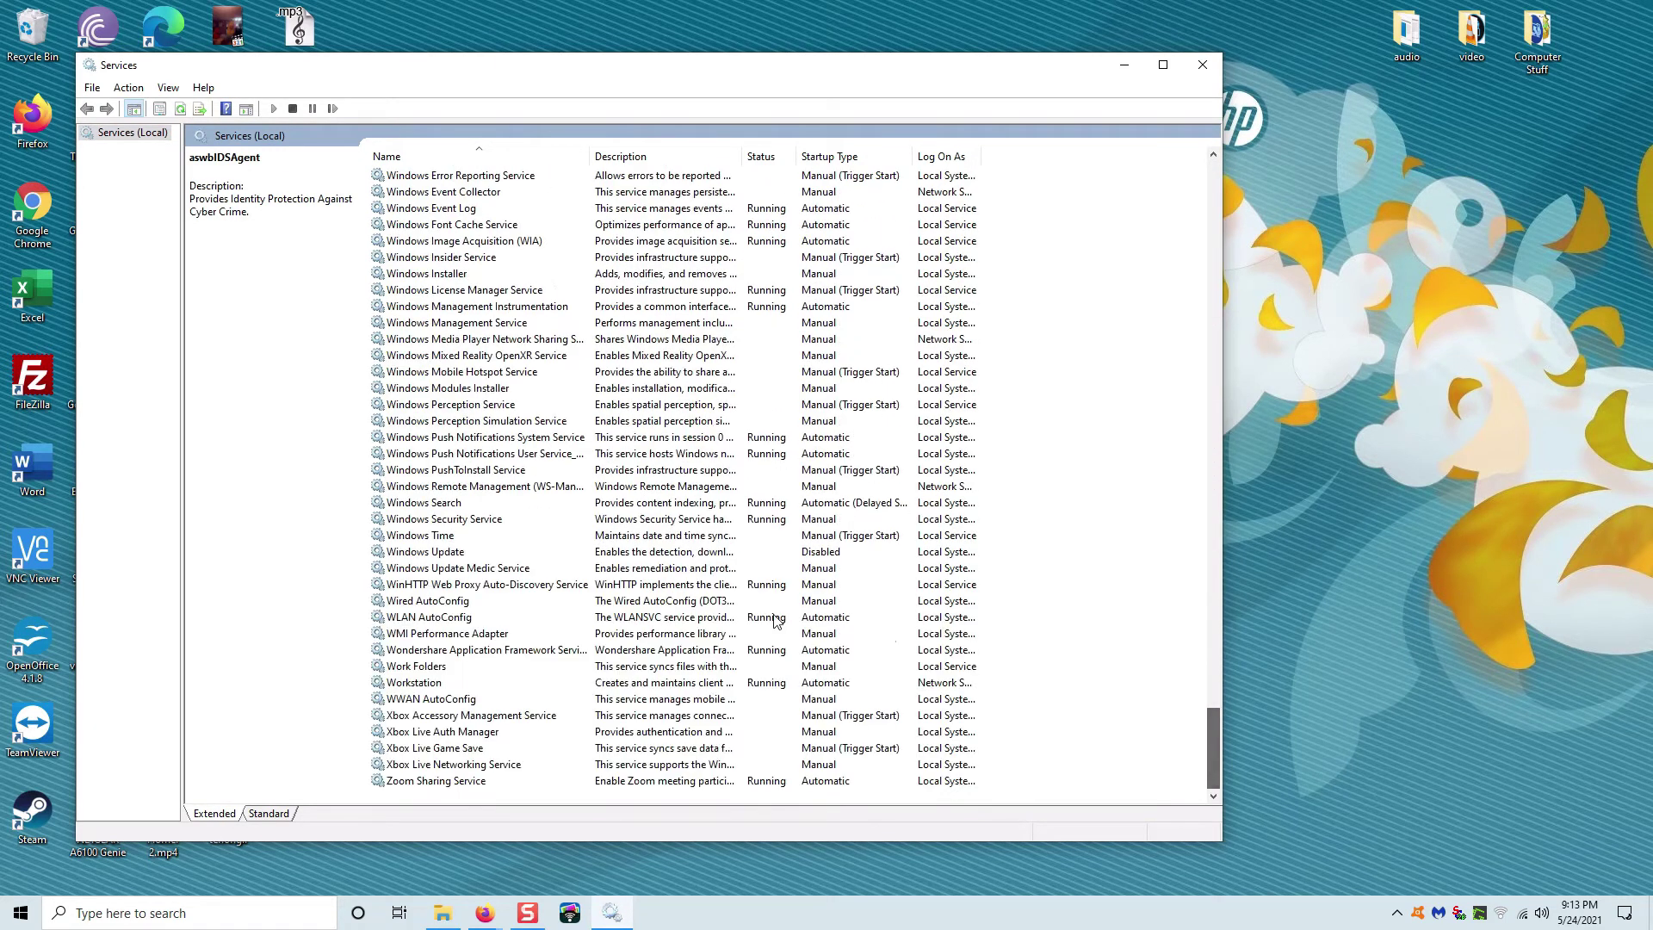
{"action": "double_click", "coordinate": [454, 554]}
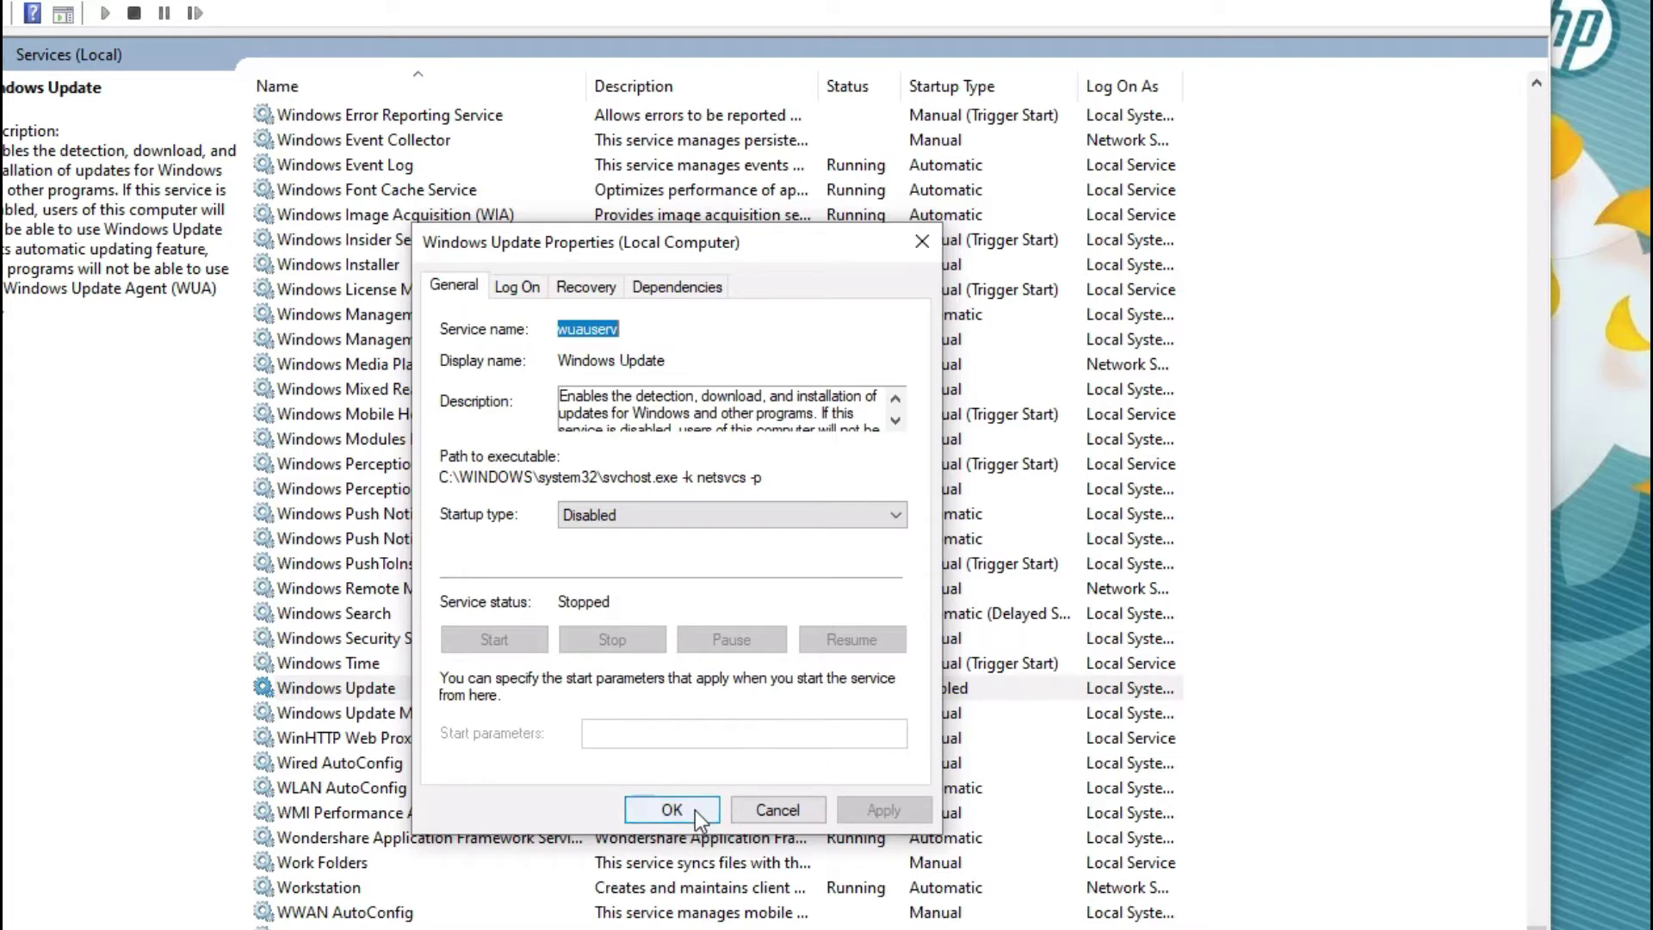
- Confirm the Windows Update startup type remains Disabled, then close its Properties
{"action": "left_click", "coordinate": [672, 810]}
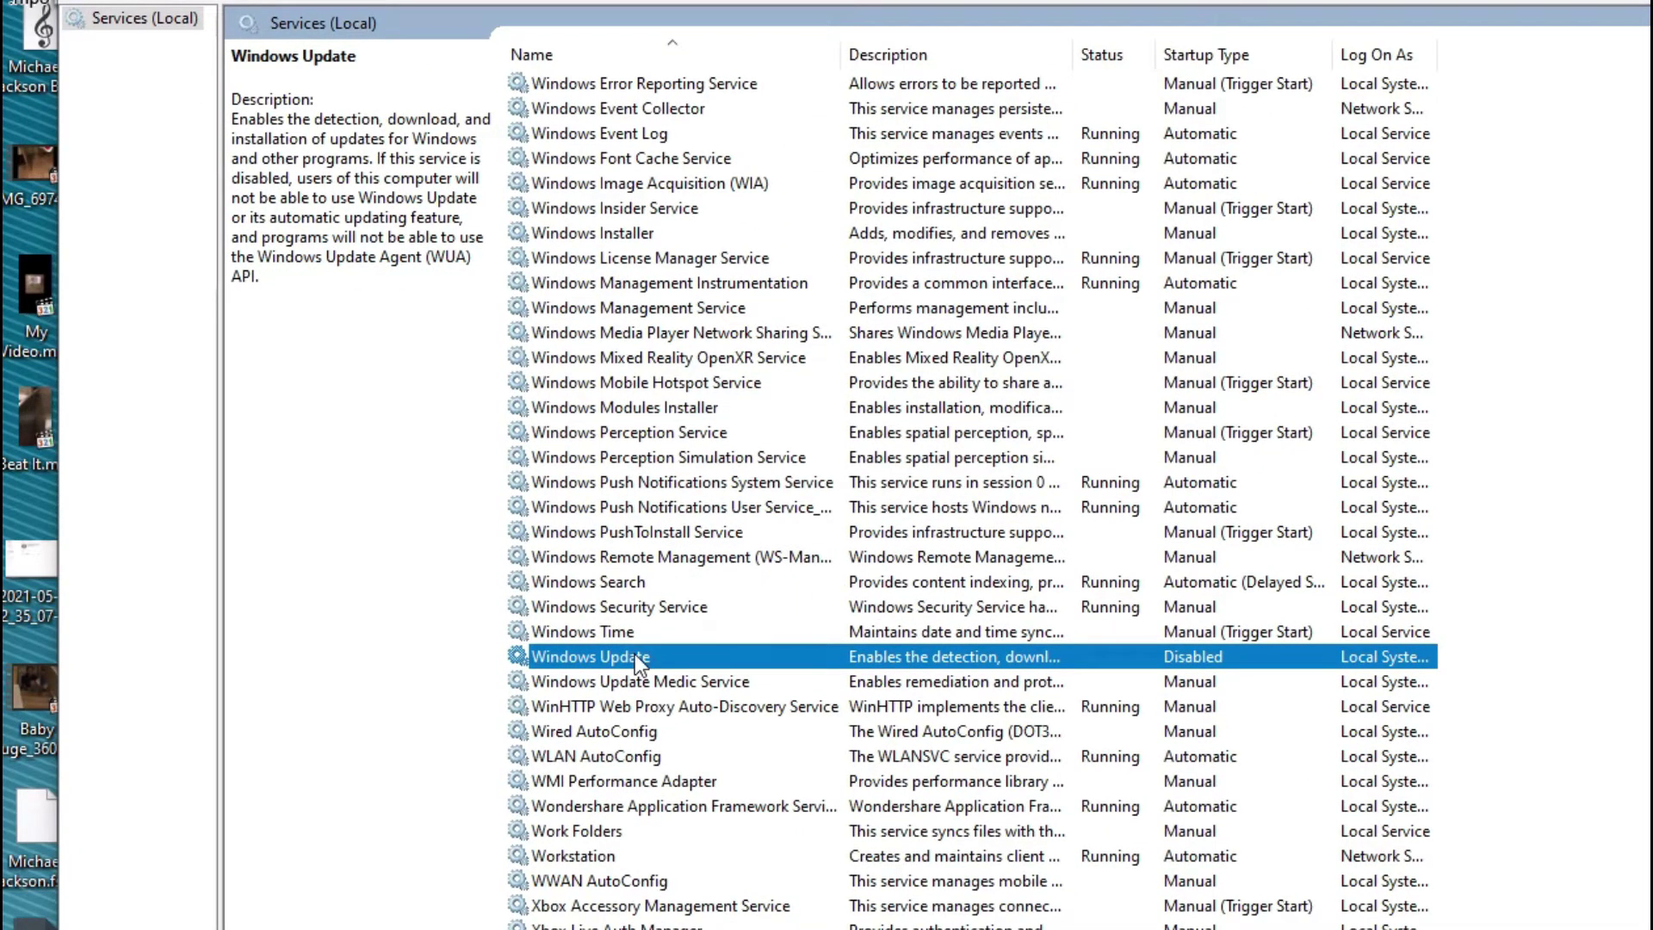
{"action": "double_click", "coordinate": [633, 656]}
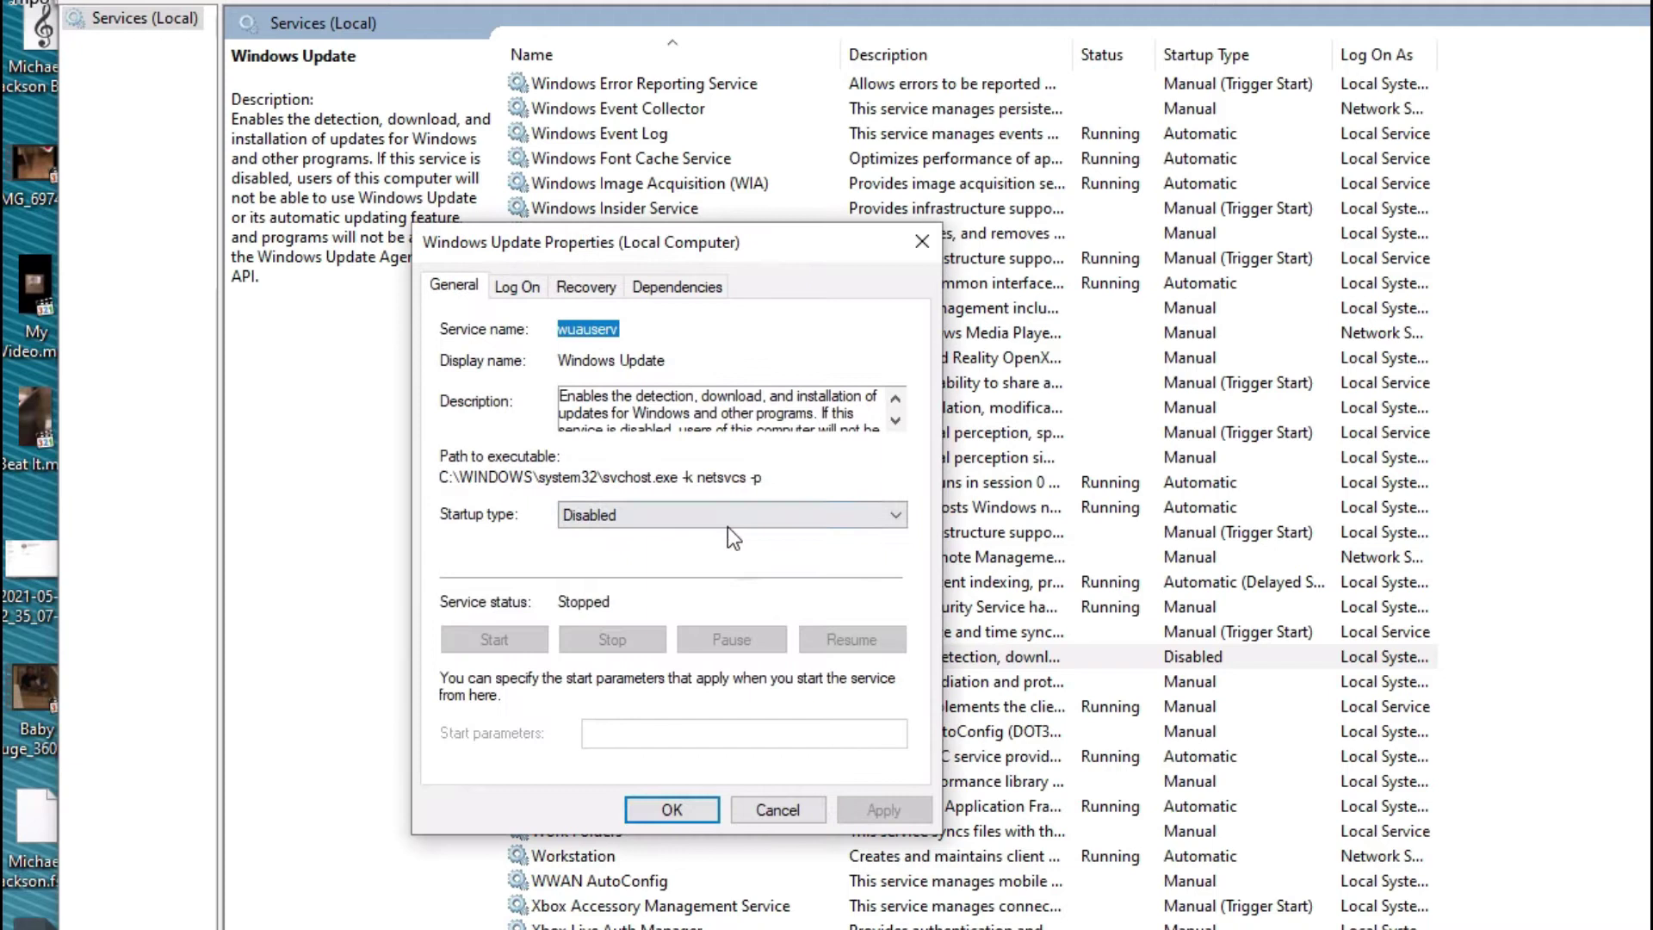
{"action": "left_click", "coordinate": [725, 519]}
{"action": "key", "text": "Escape"}
{"action": "left_click", "coordinate": [765, 797]}
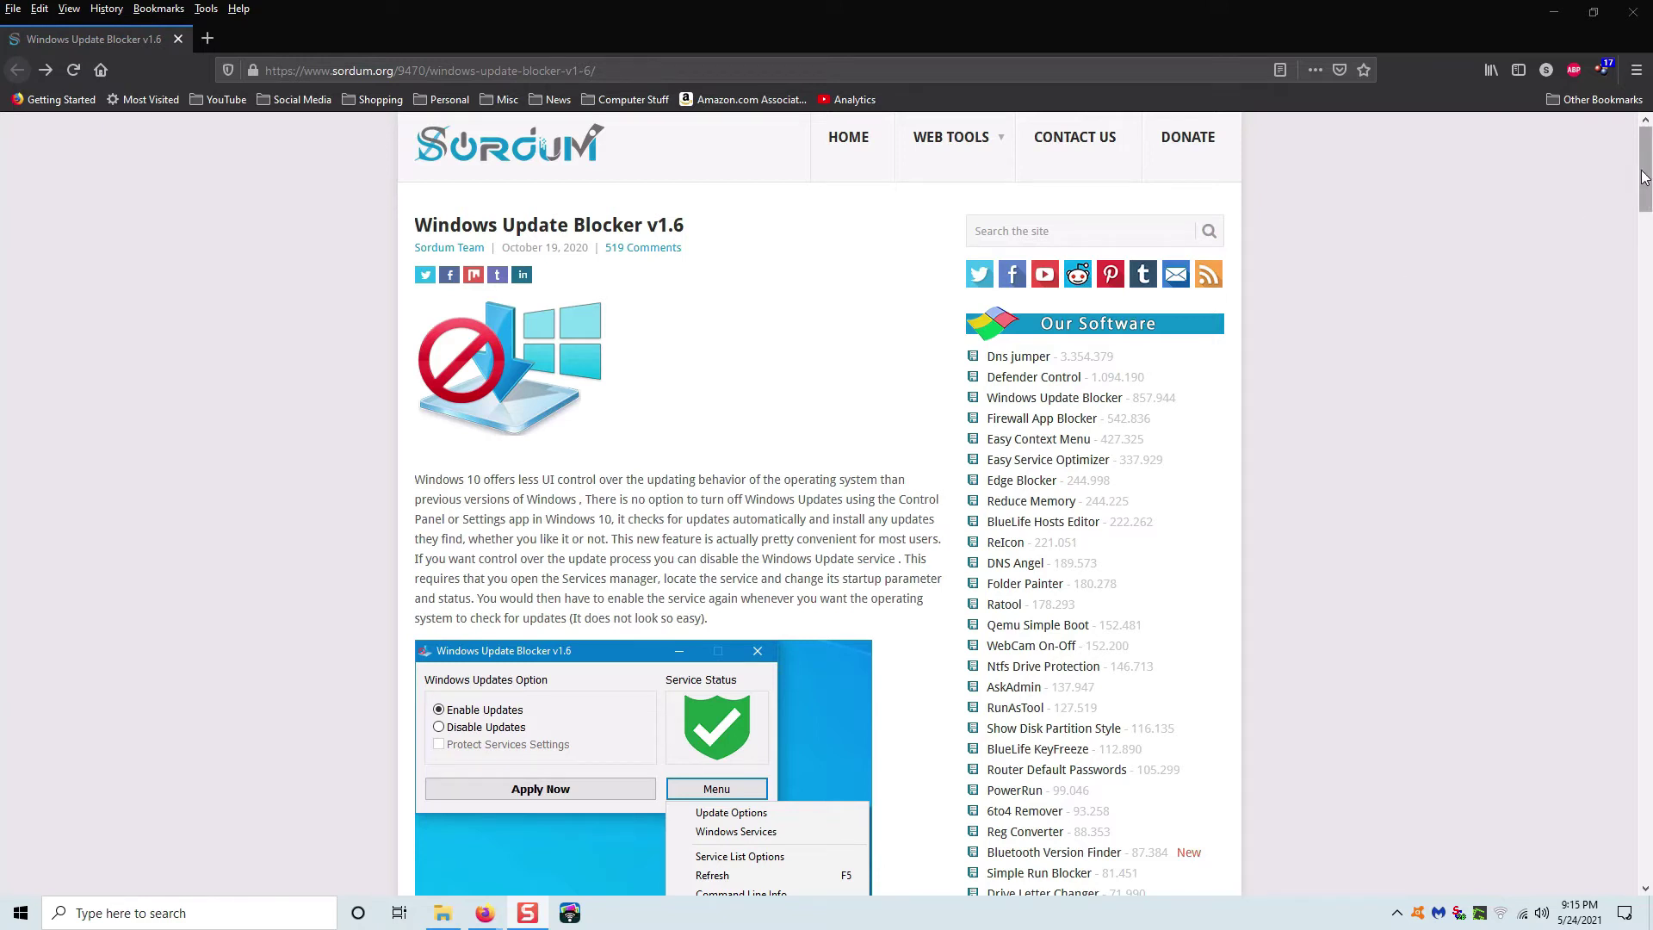
- Download Wub.zip from the Windows Update Blocker page and open its containing Downloads folder
{"action": "left_click_drag", "start_coordinate": [1645, 177], "coordinate": [1644, 560]}
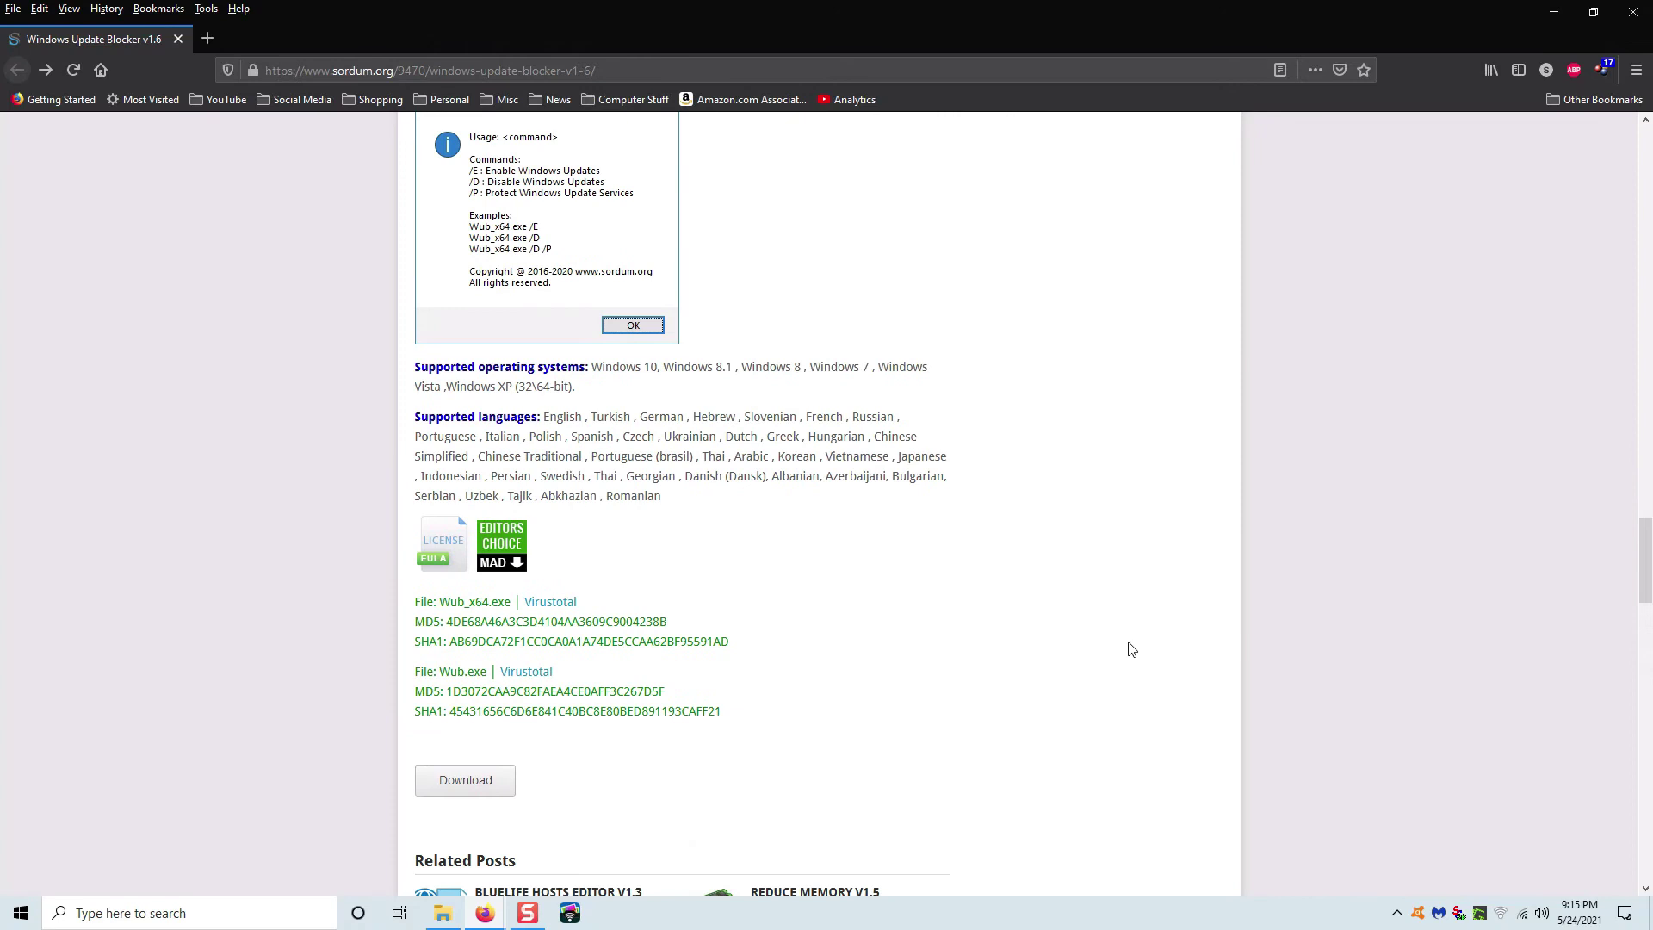
{"action": "left_click", "coordinate": [465, 780]}
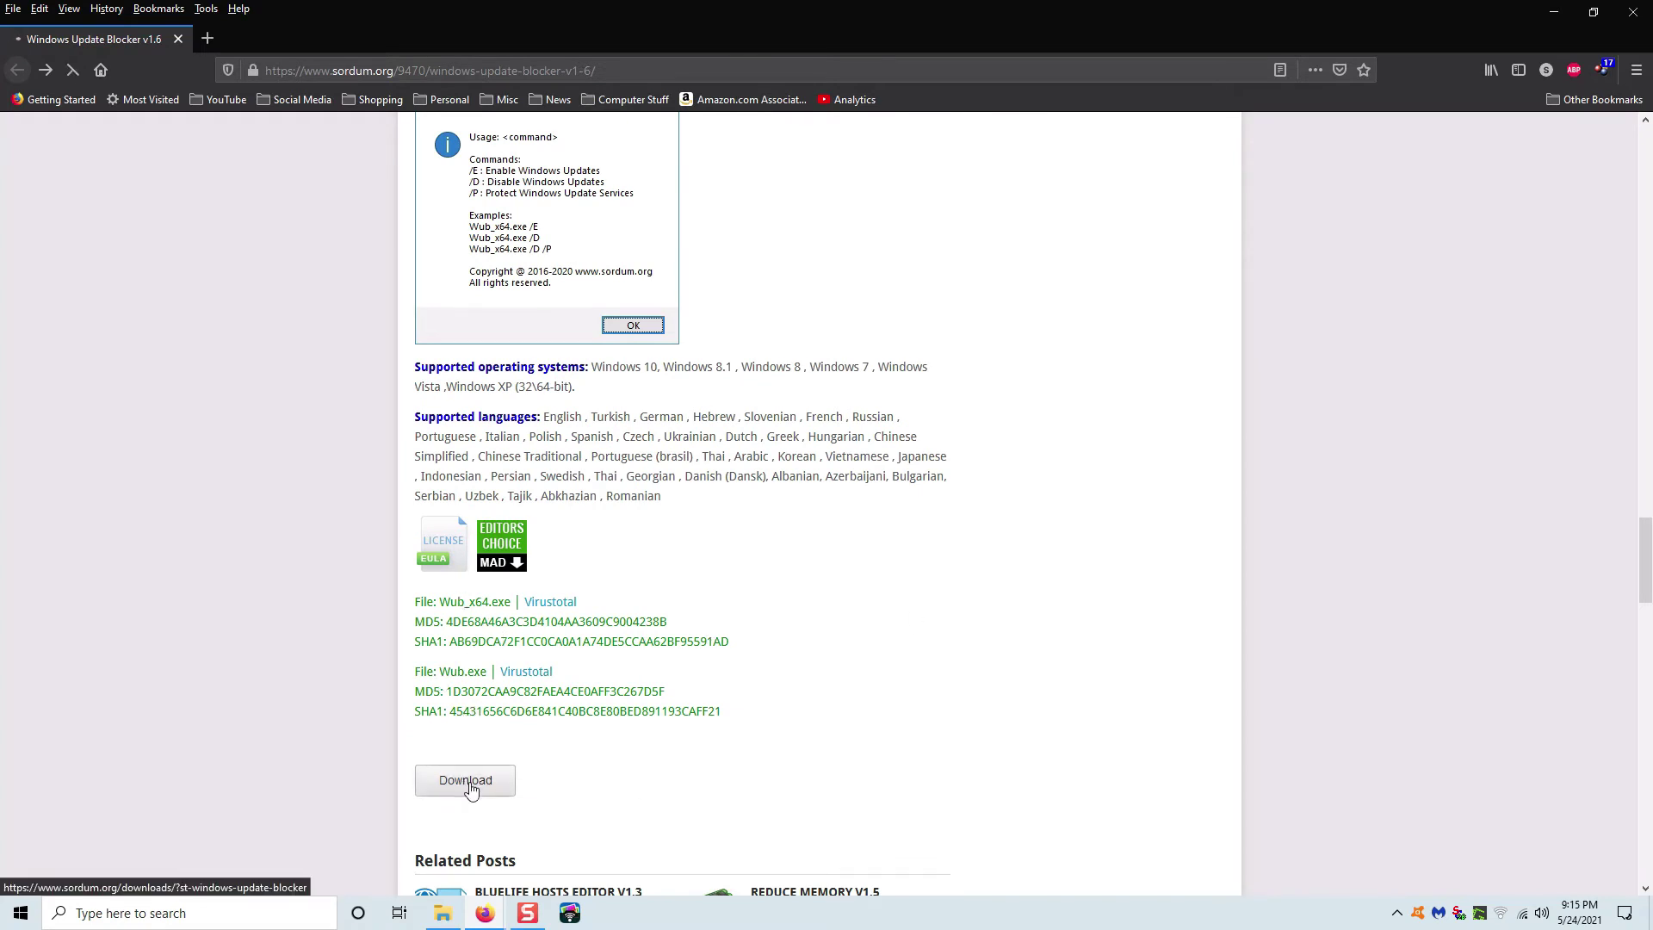
{"action": "left_click", "coordinate": [488, 431]}
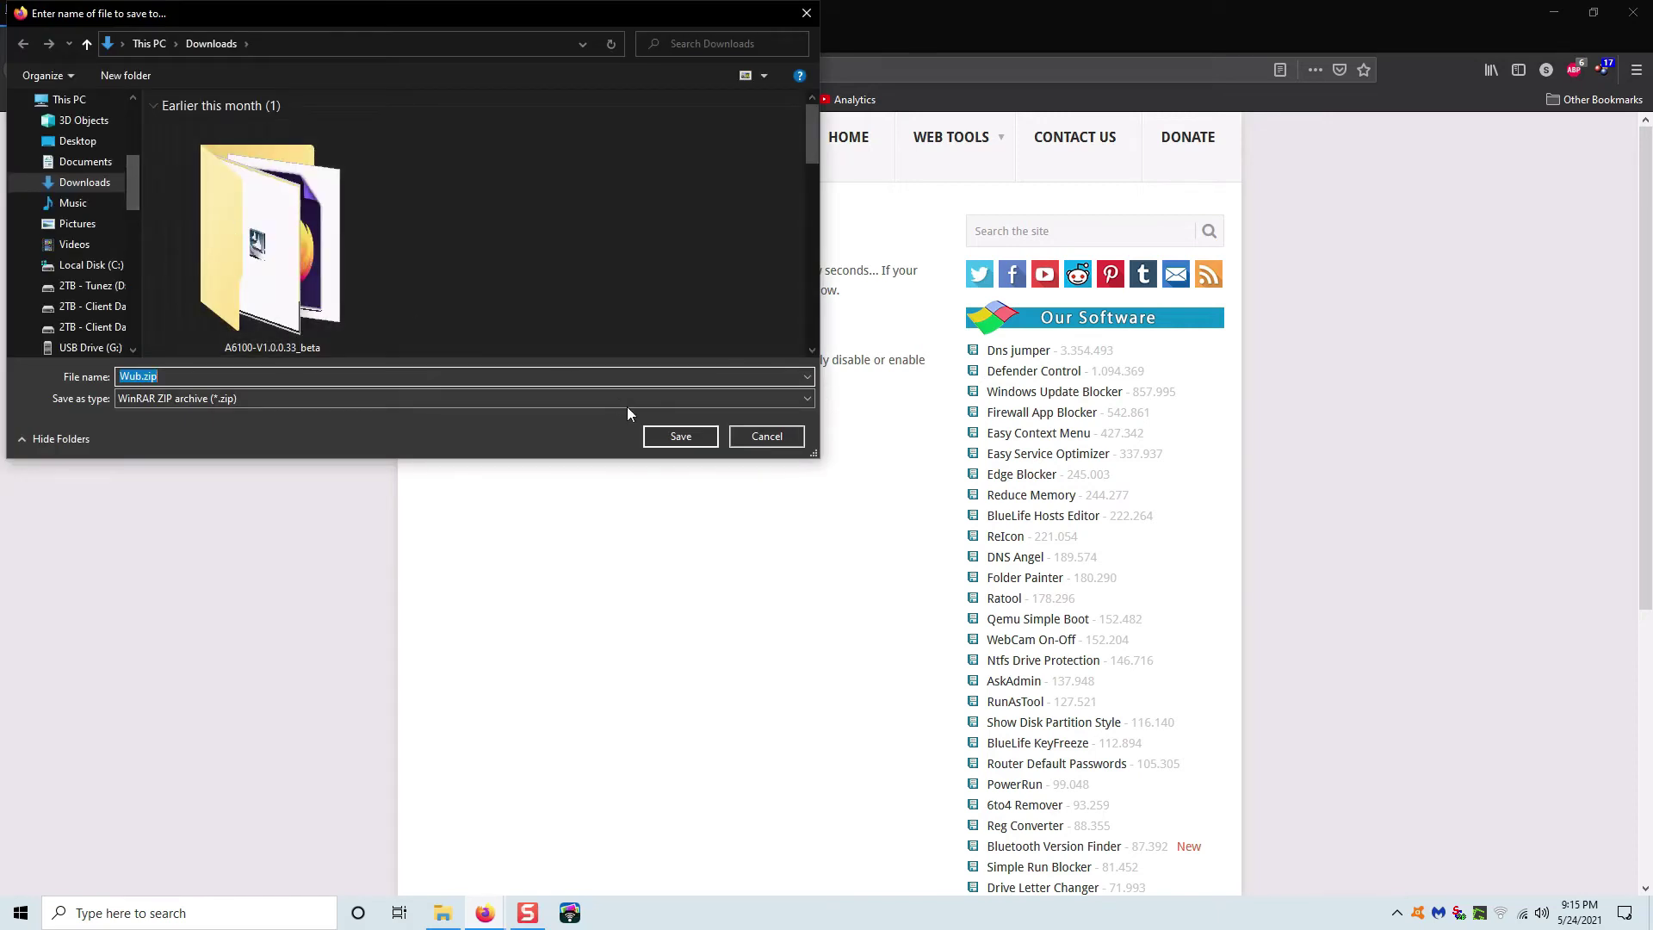
{"action": "left_click", "coordinate": [680, 436]}
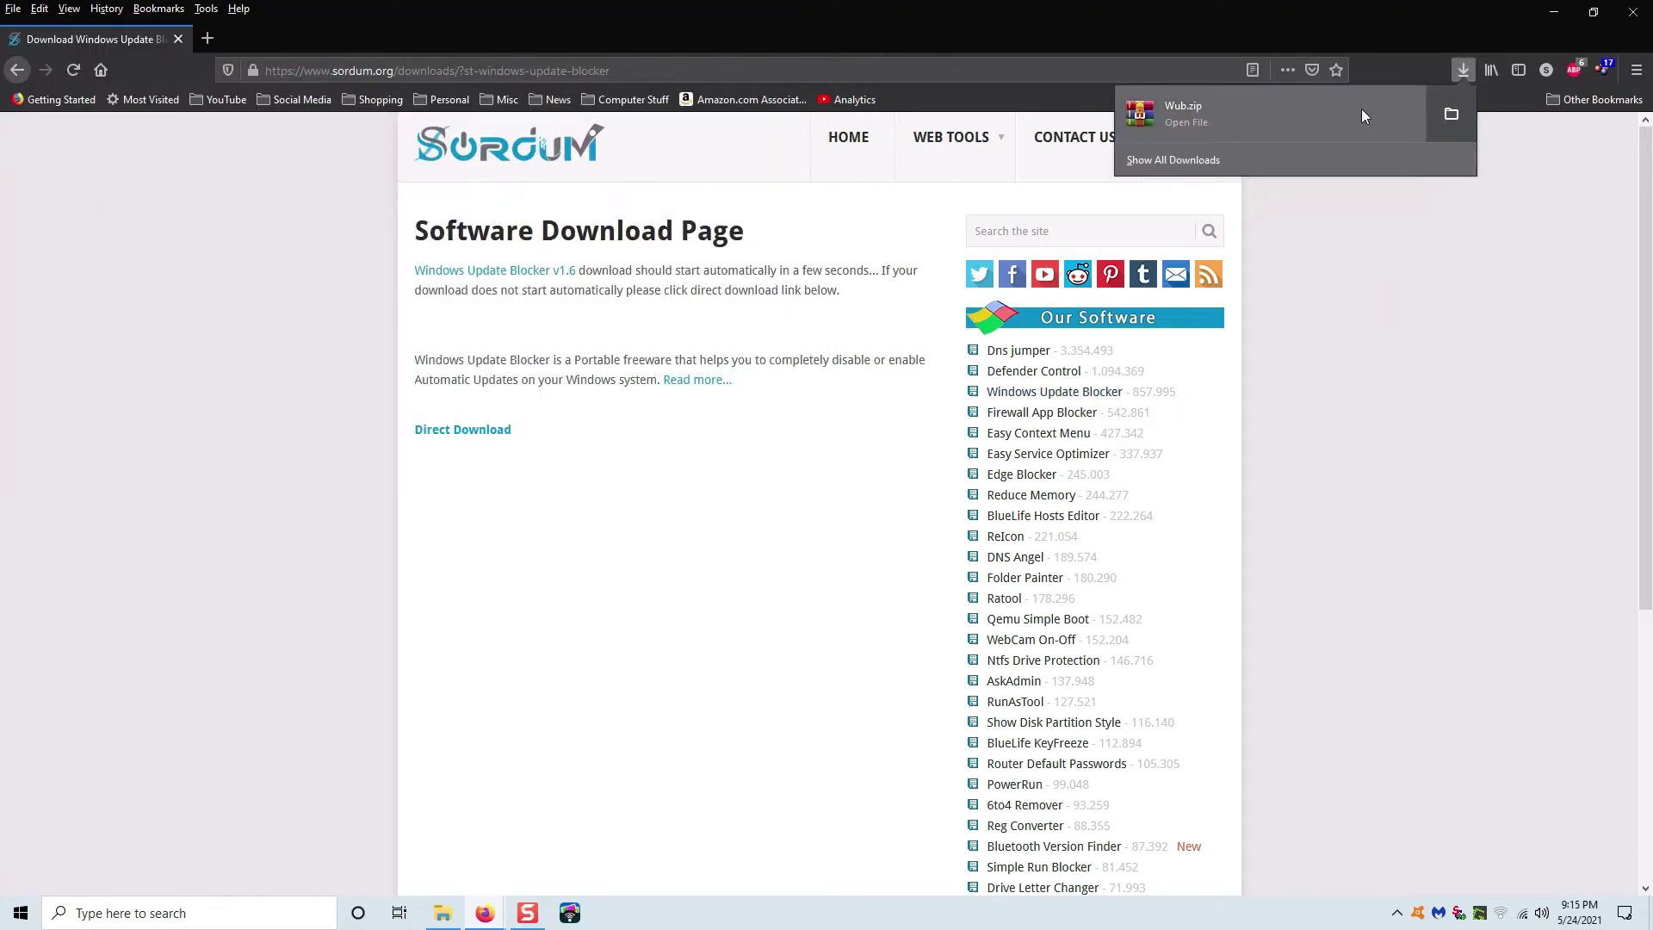
{"action": "right_click", "coordinate": [1248, 123]}
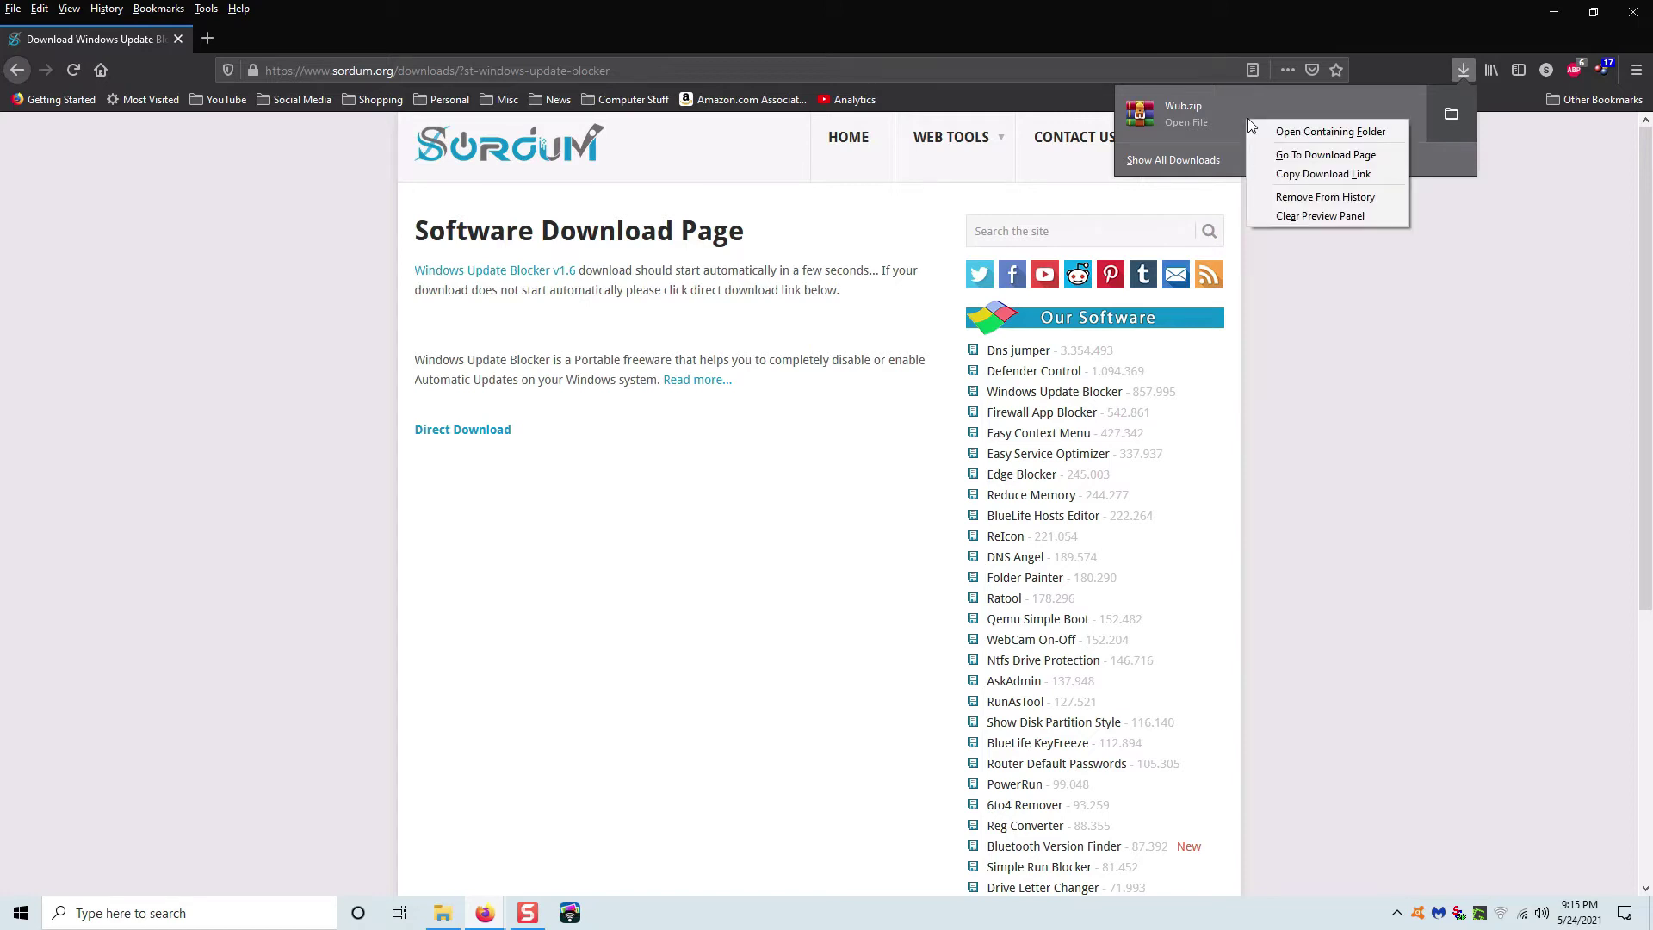
{"action": "left_click", "coordinate": [1310, 131]}
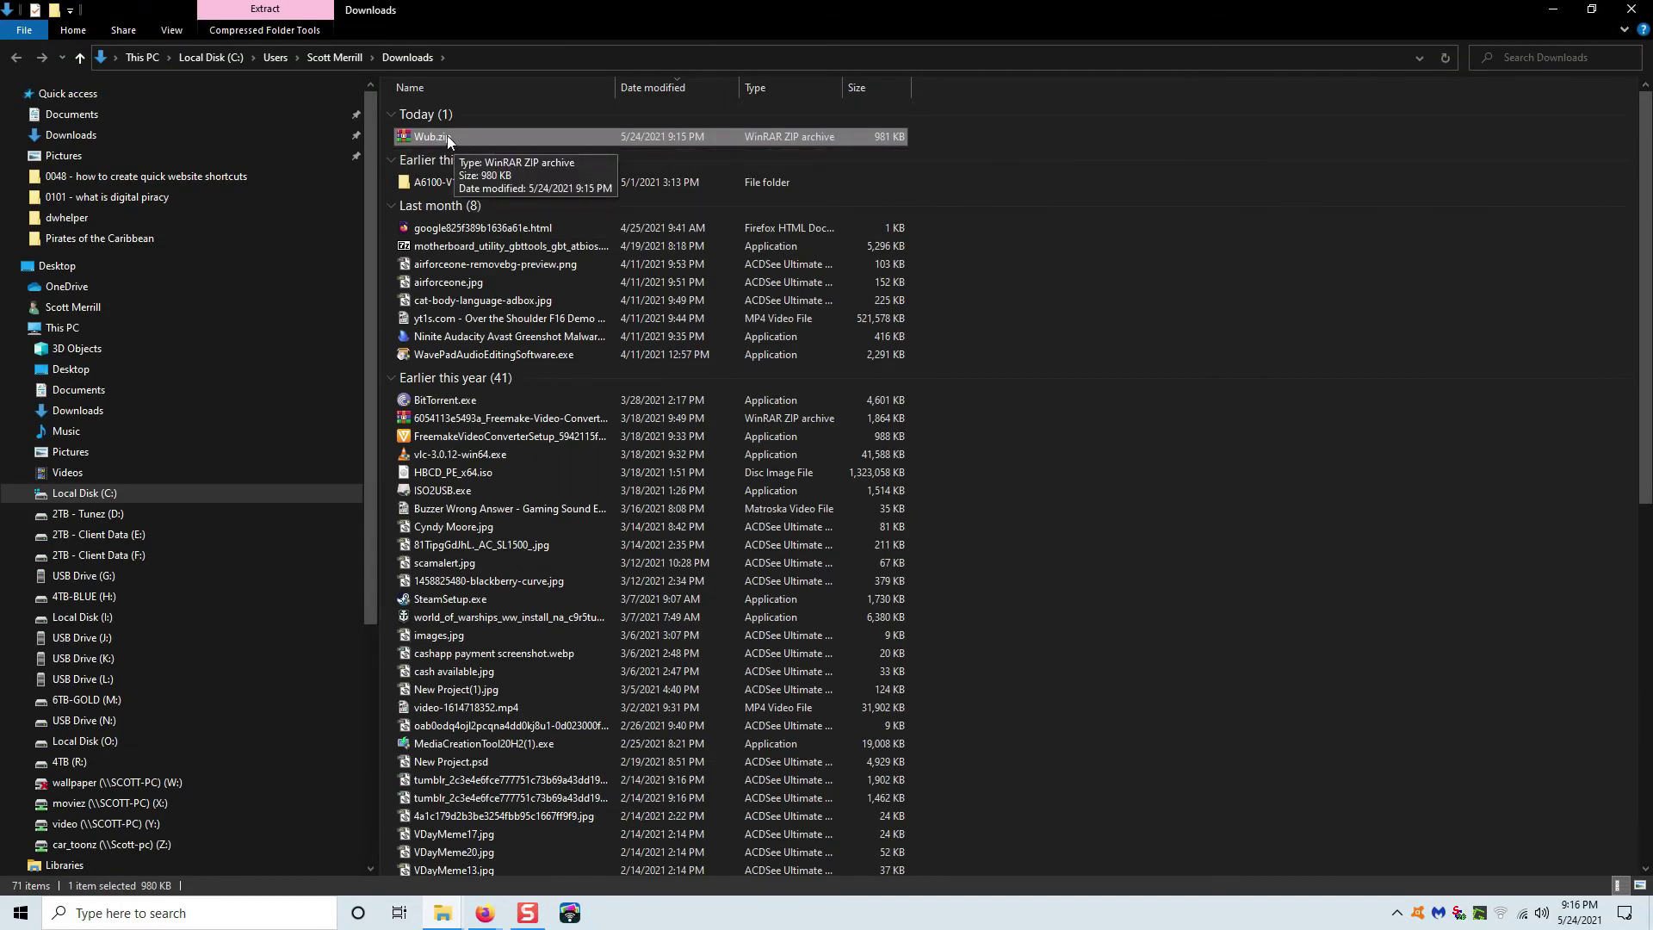
- Extract Wub.zip into a Wub folder, move it to Local Disk (C:), and open C:\Wub
{"action": "left_click_drag", "start_coordinate": [447, 135], "coordinate": [489, 136]}
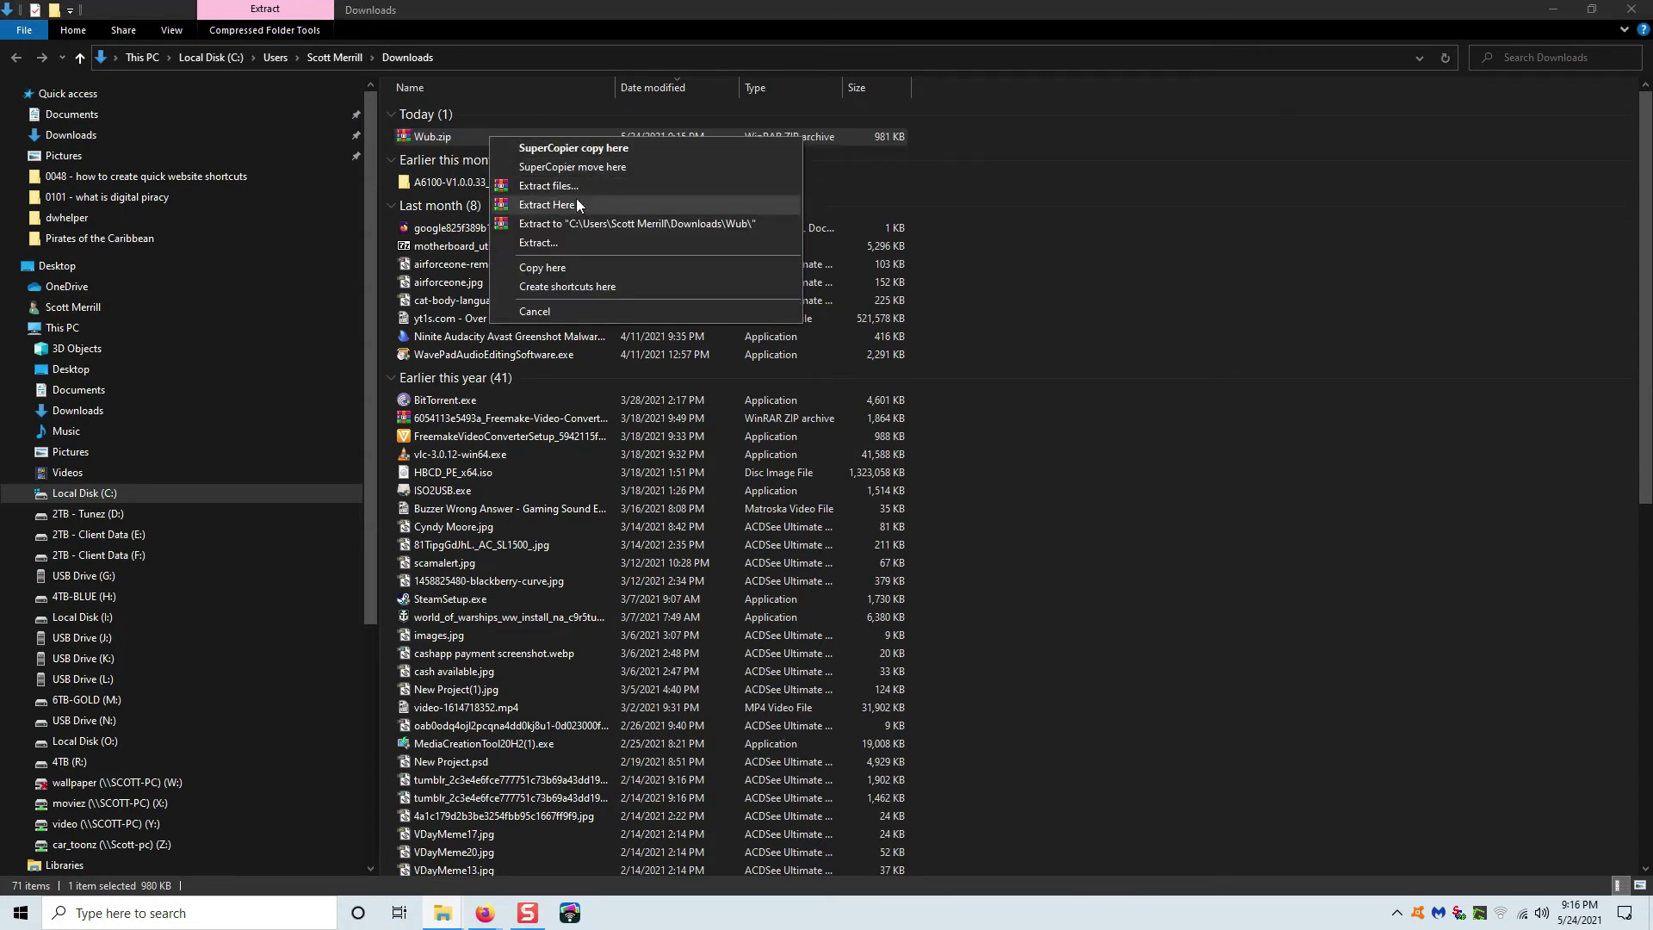
{"action": "left_click", "coordinate": [710, 223]}
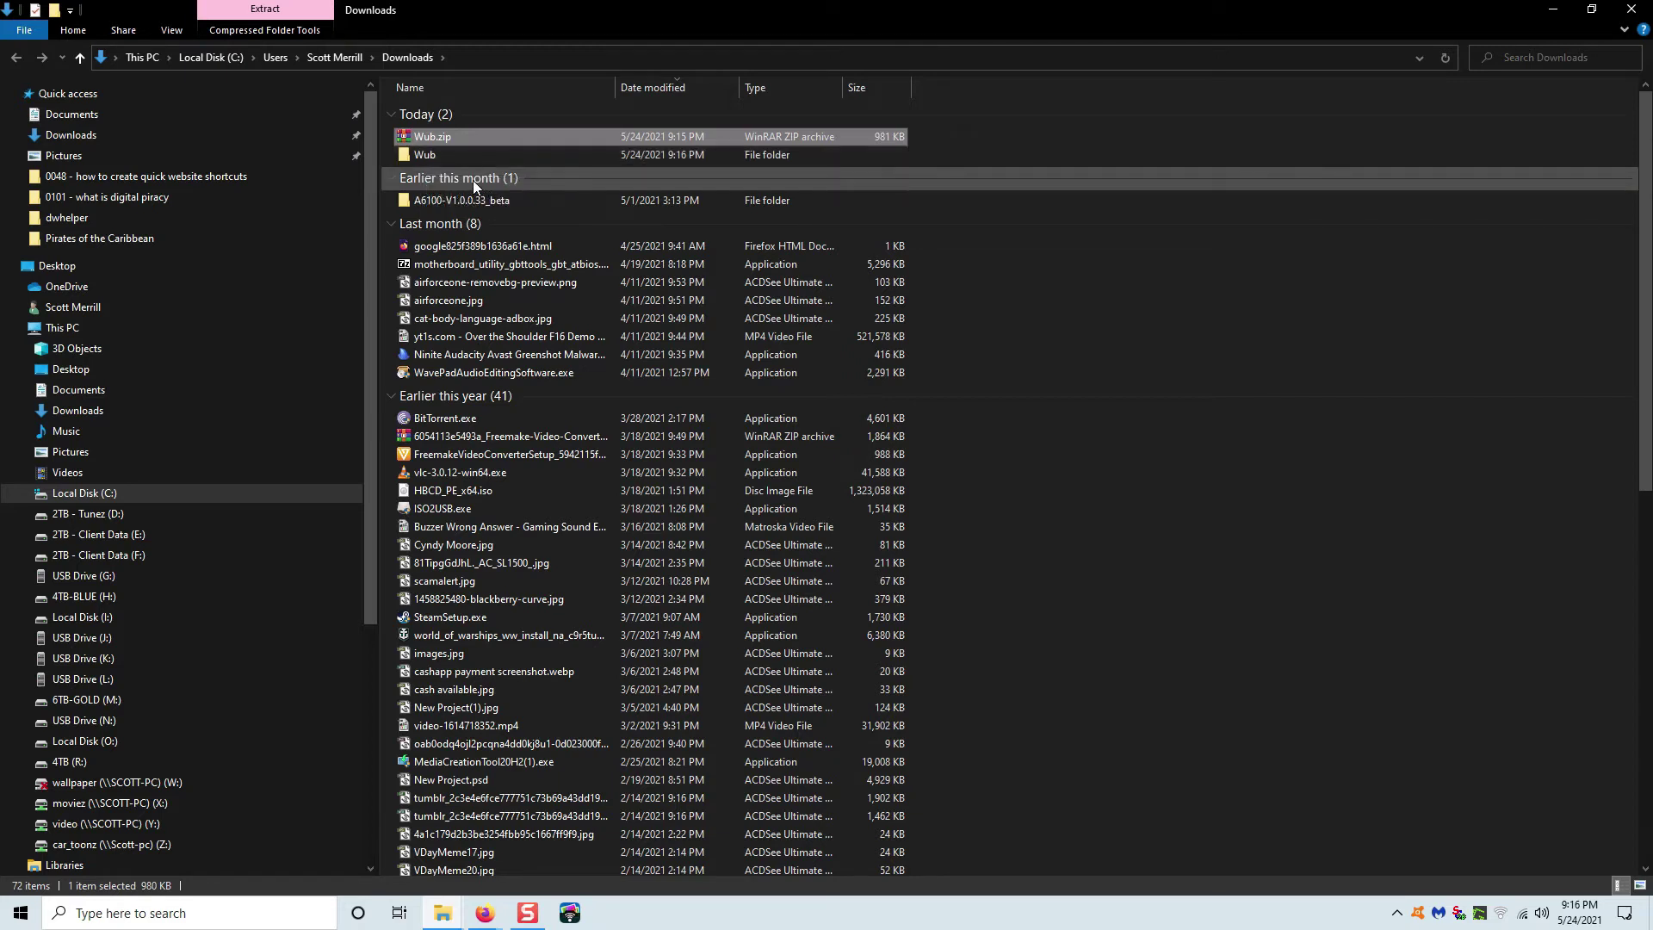
{"action": "left_click", "coordinate": [430, 157]}
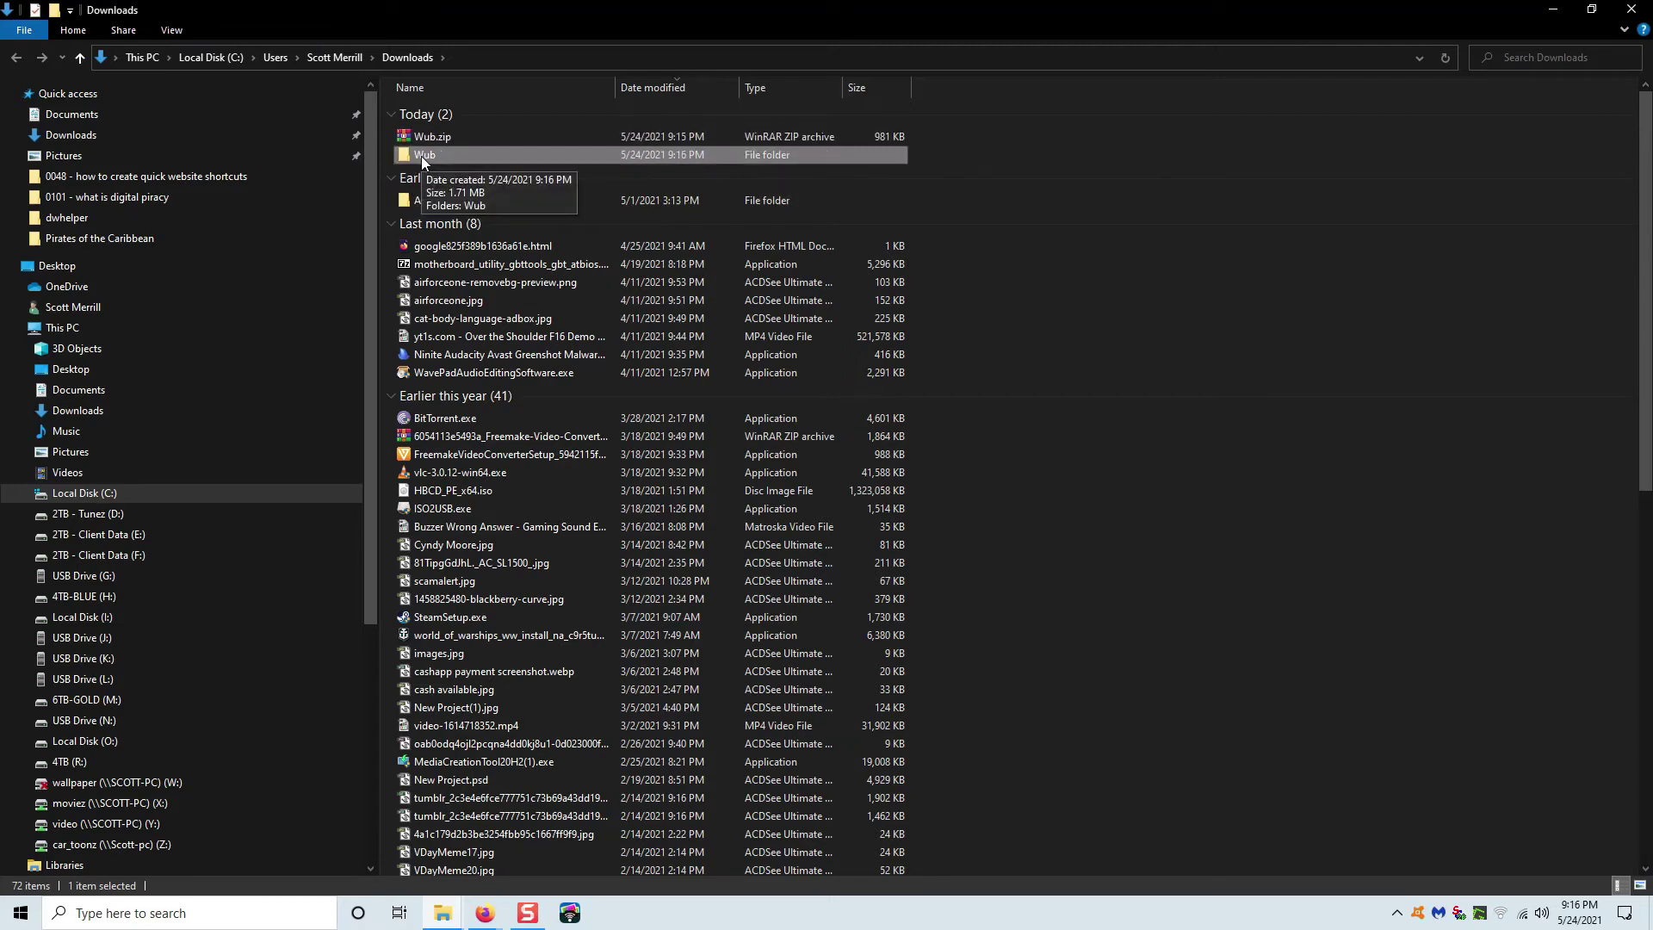
{"action": "left_click_drag", "start_coordinate": [421, 157], "coordinate": [204, 478]}
{"action": "left_click", "coordinate": [204, 477]}
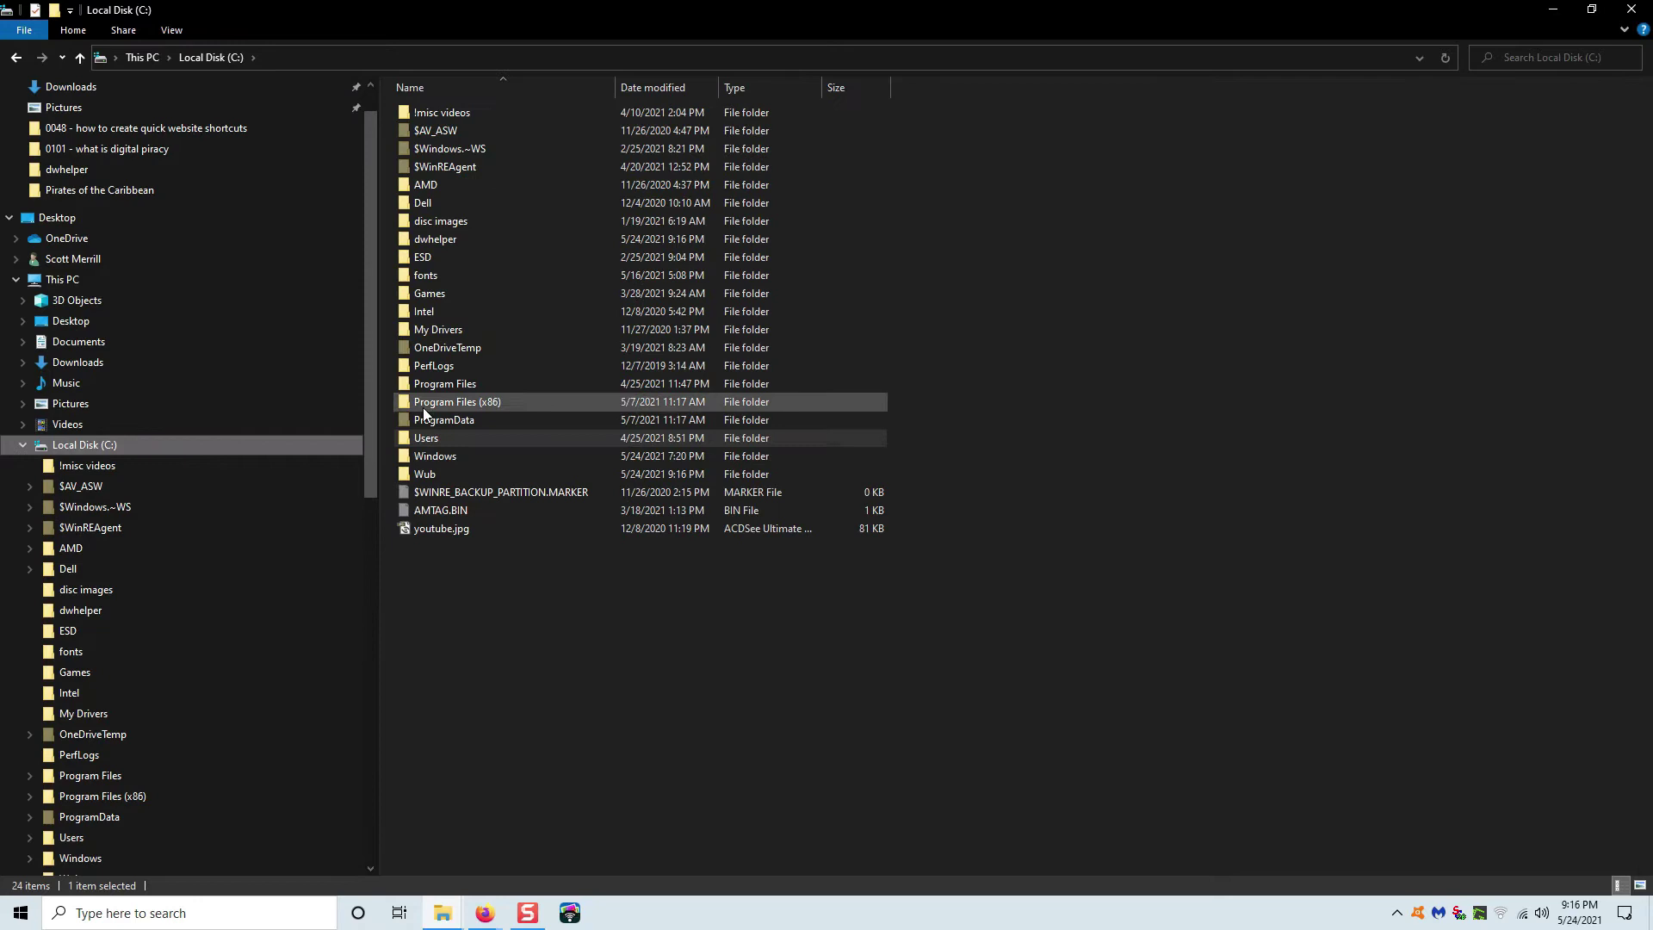
{"action": "double_click", "coordinate": [485, 472]}
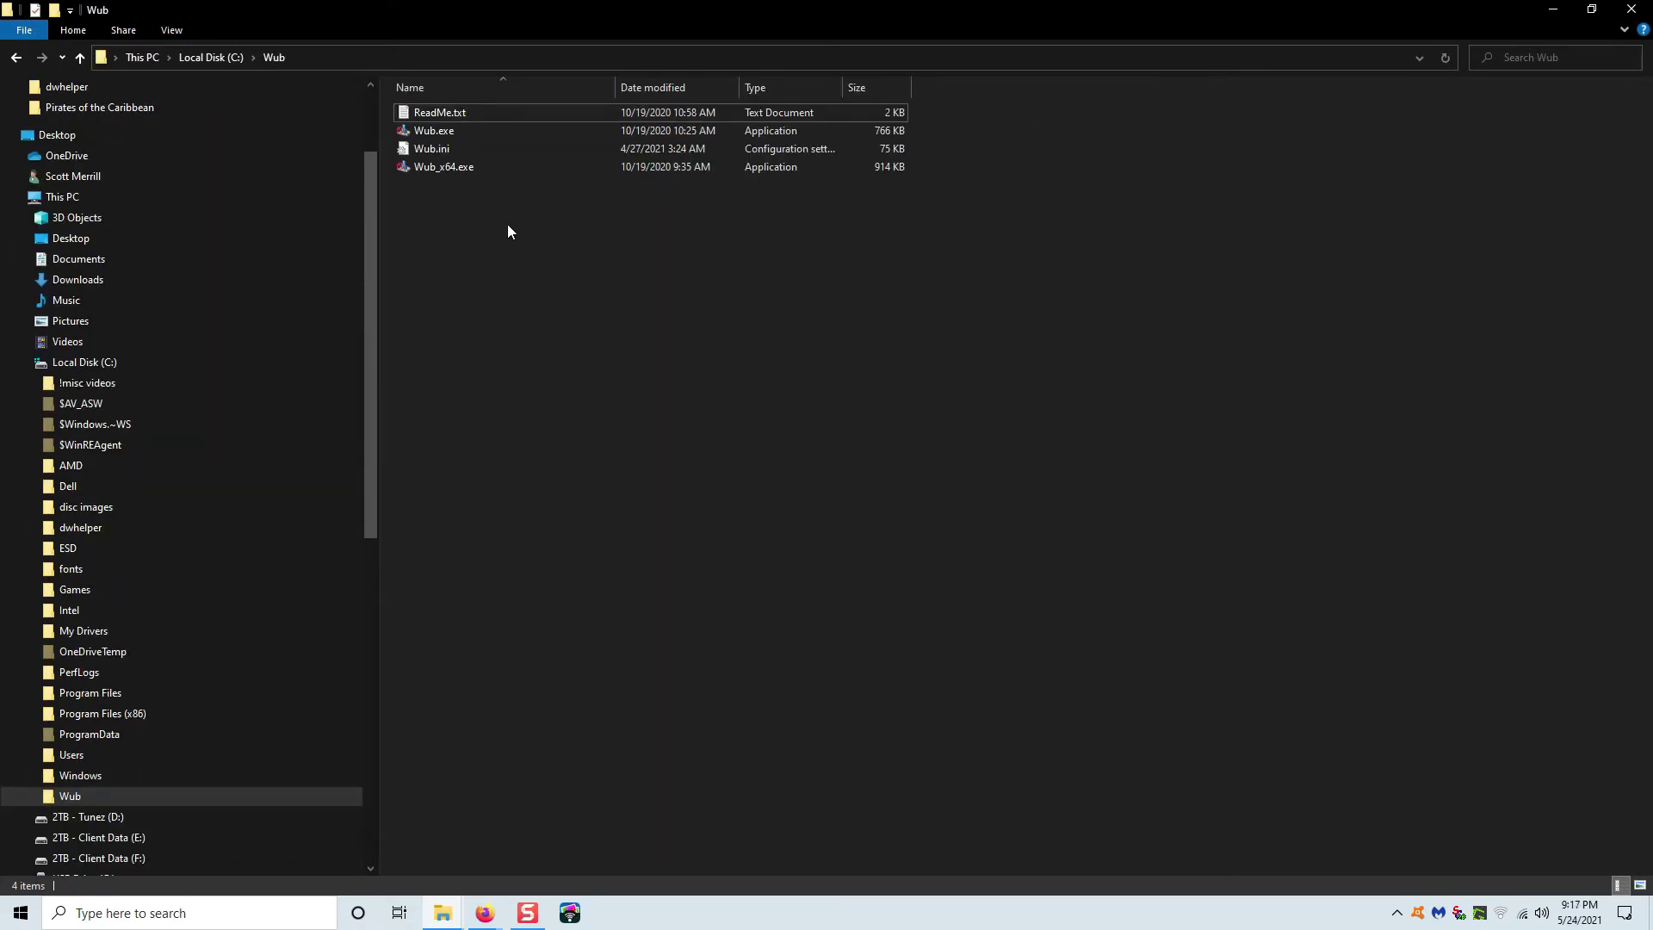
{"action": "left_click", "coordinate": [442, 135]}
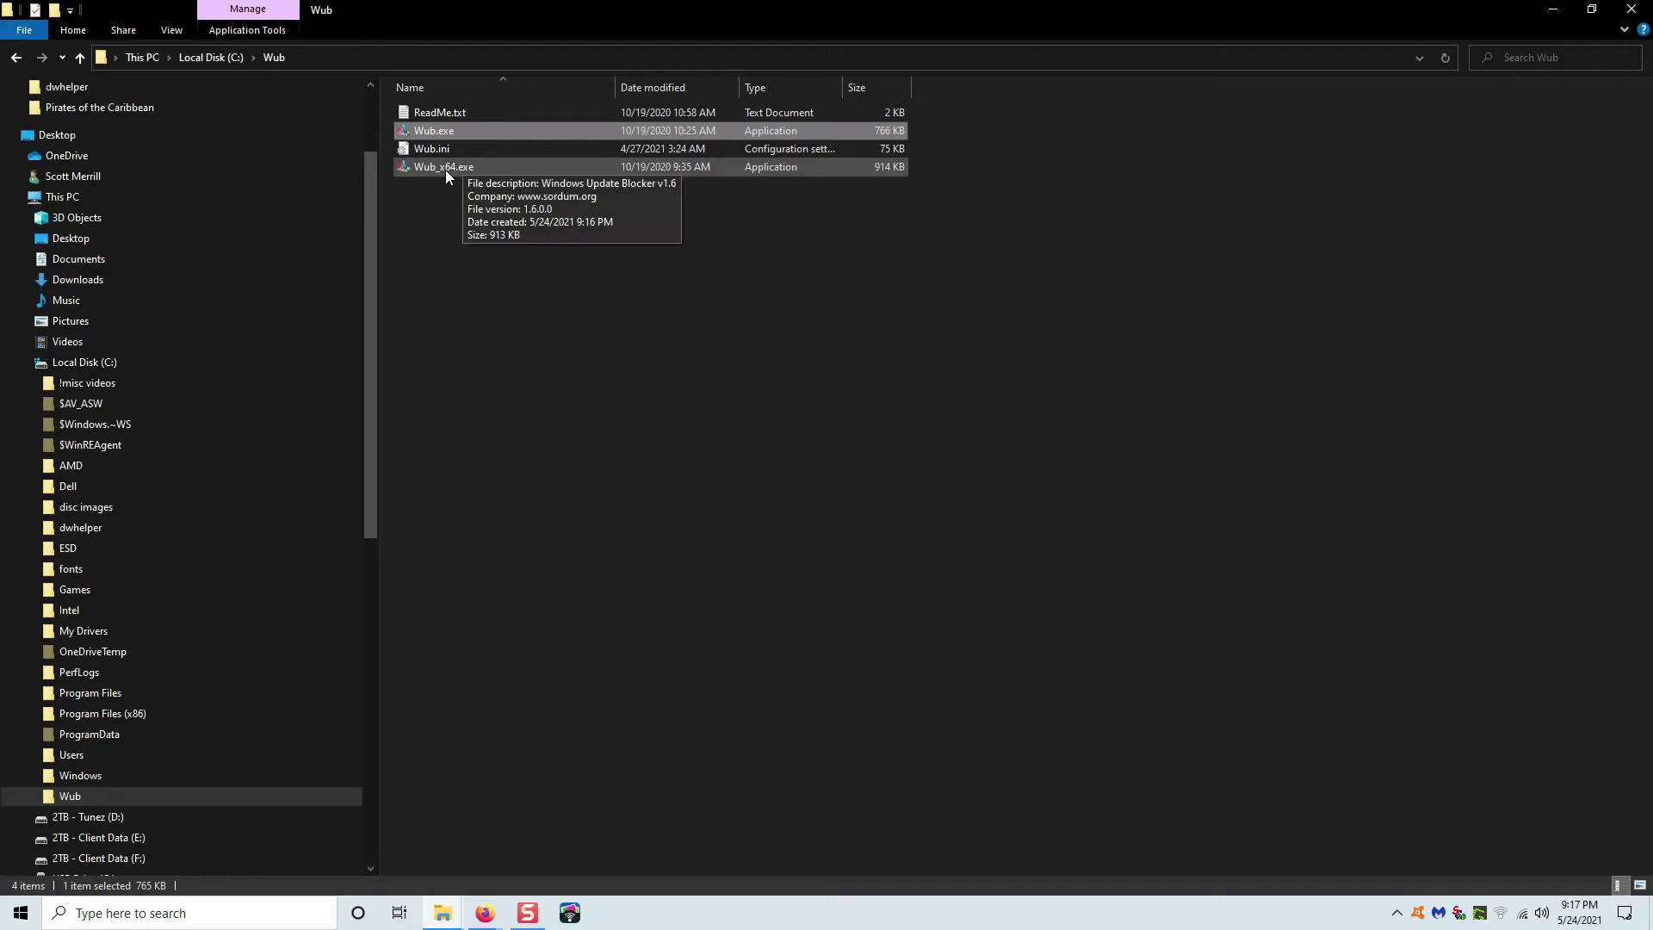
- Run Wub_x64.exe and apply Disable Updates
{"action": "double_click", "coordinate": [457, 169]}
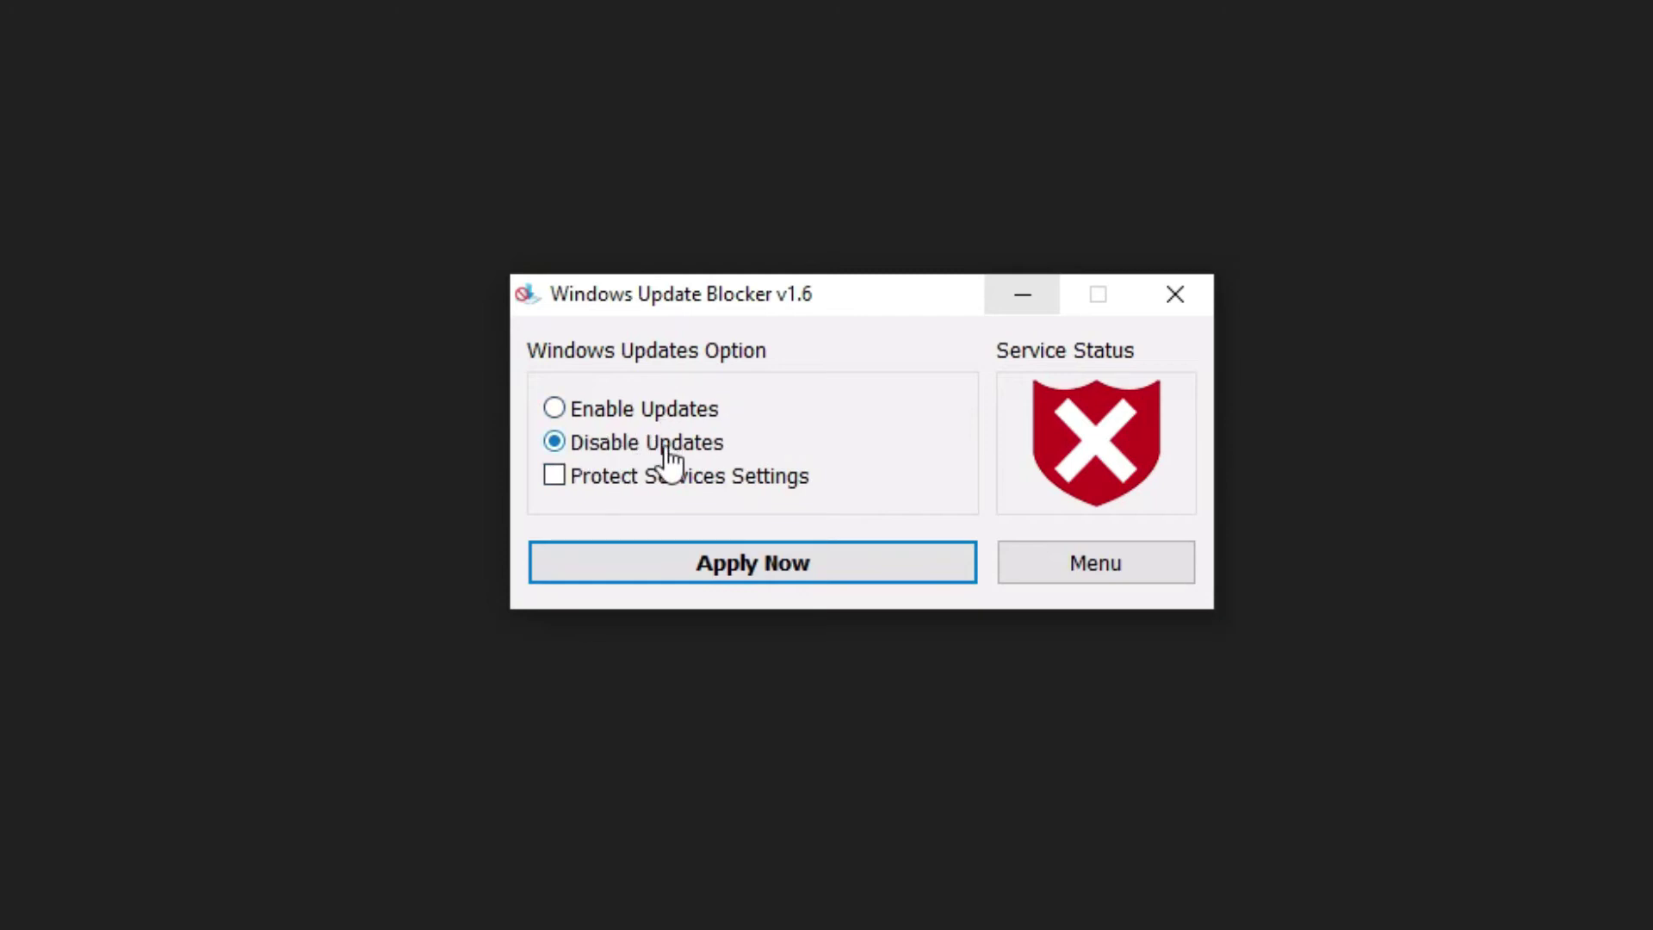
{"action": "left_click", "coordinate": [799, 567]}
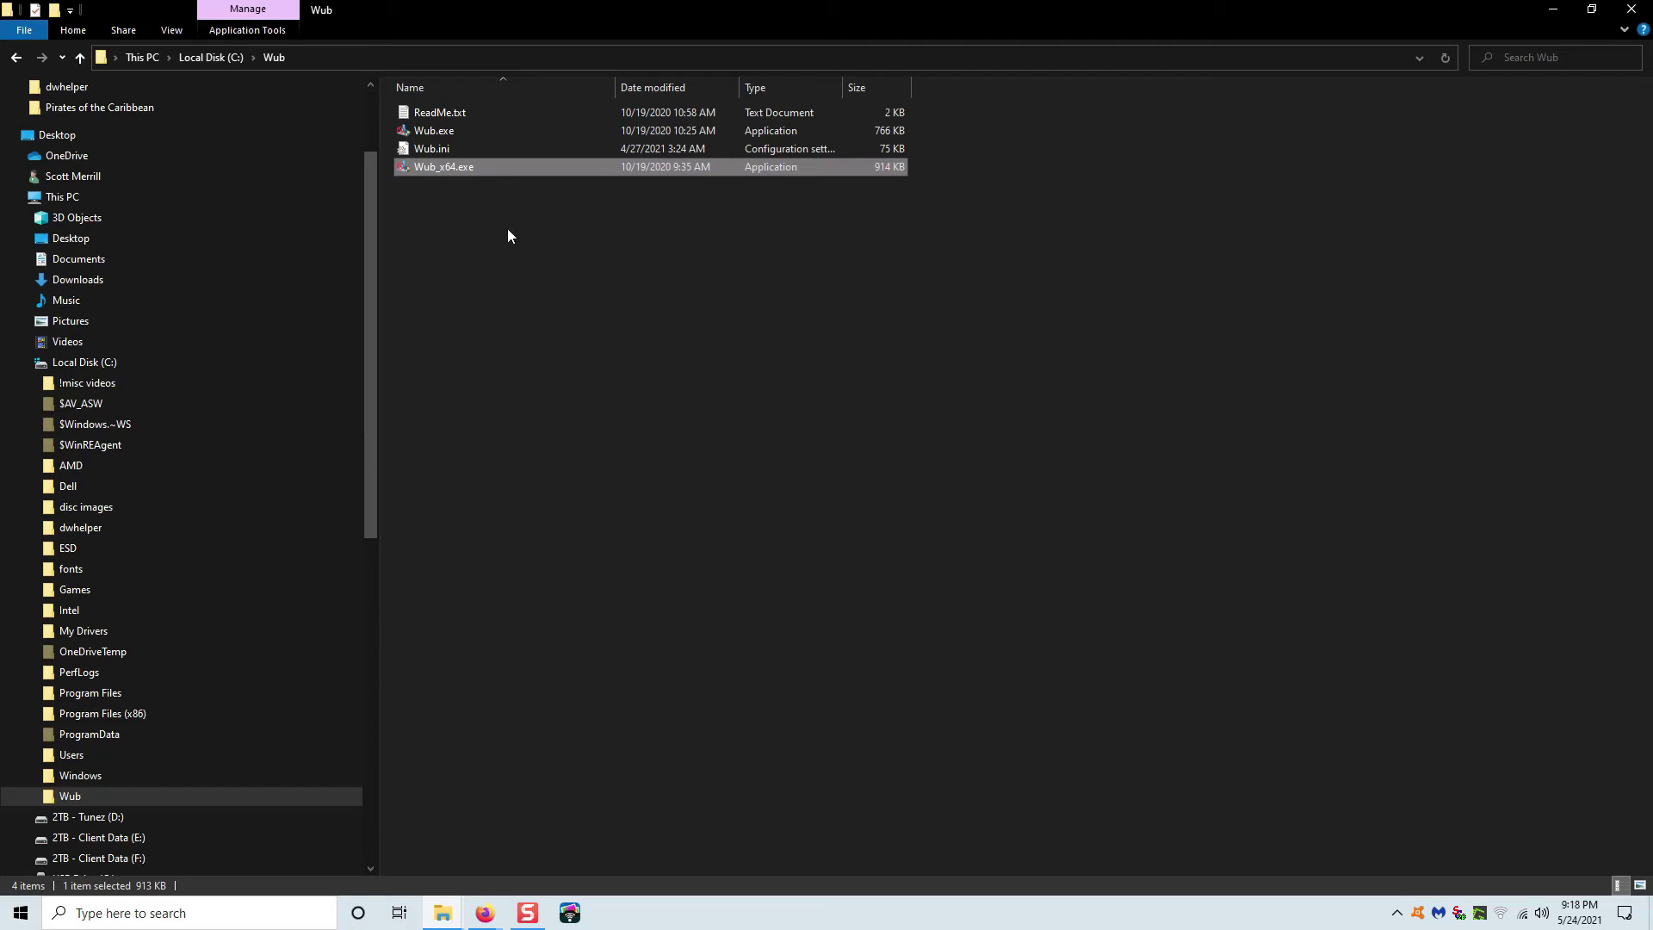
- Send a Wub_x64.exe shortcut to the Desktop and show the desktop
{"action": "right_click", "coordinate": [465, 172]}
{"action": "mouse_move", "coordinate": [589, 503]}
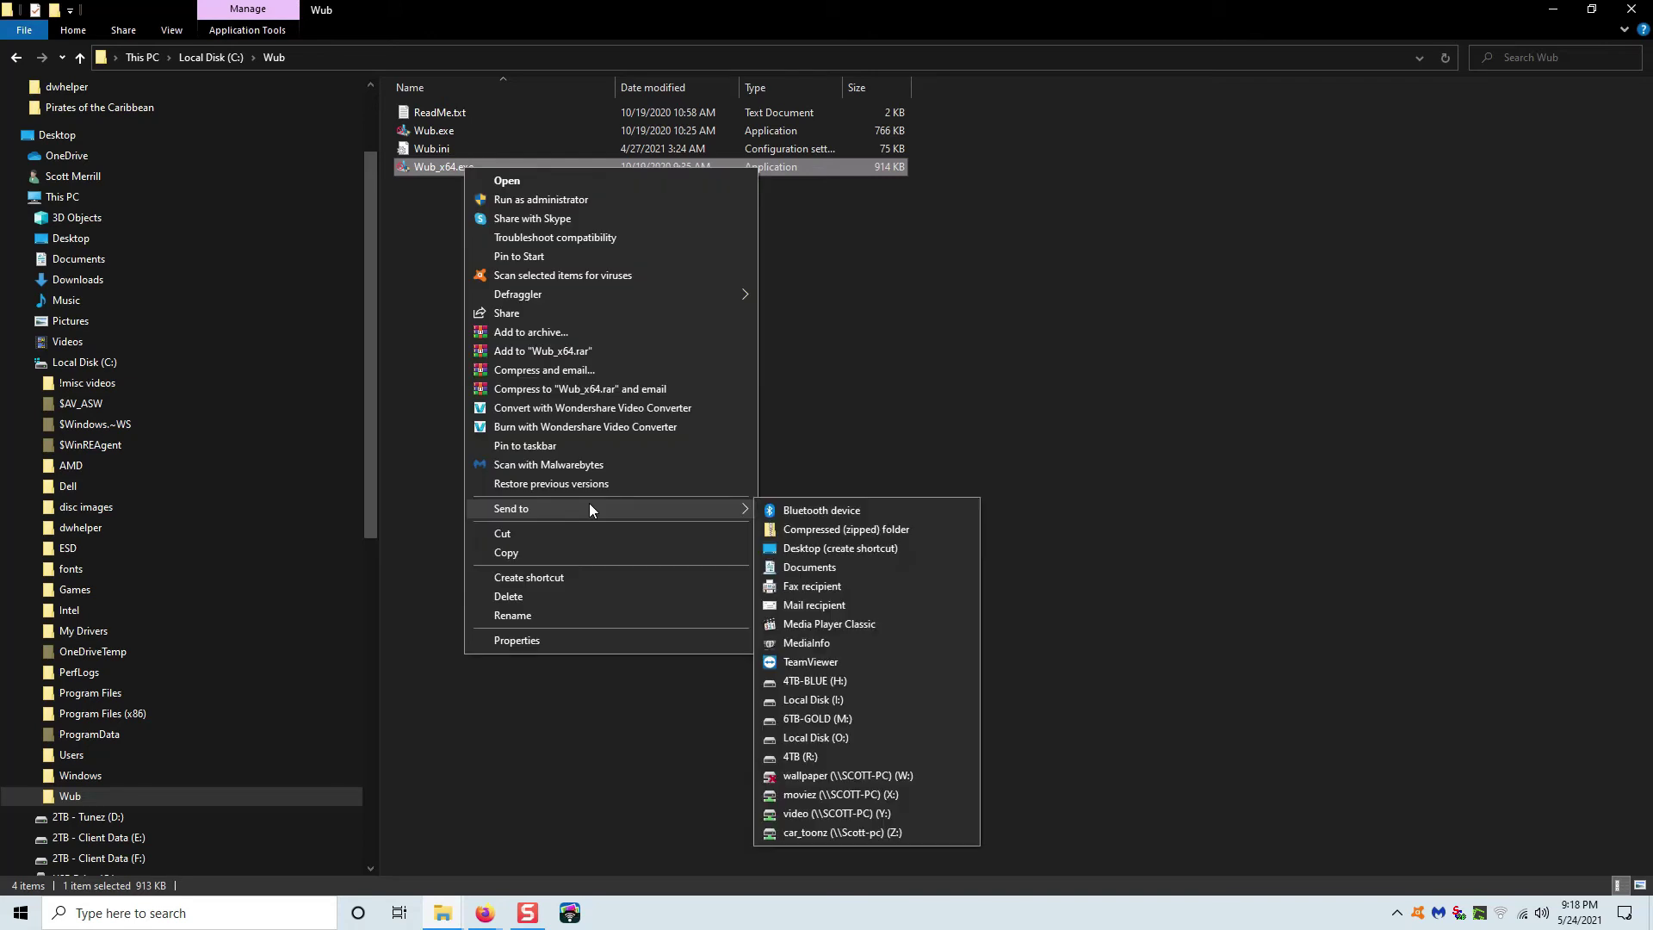
{"action": "left_click", "coordinate": [875, 549]}
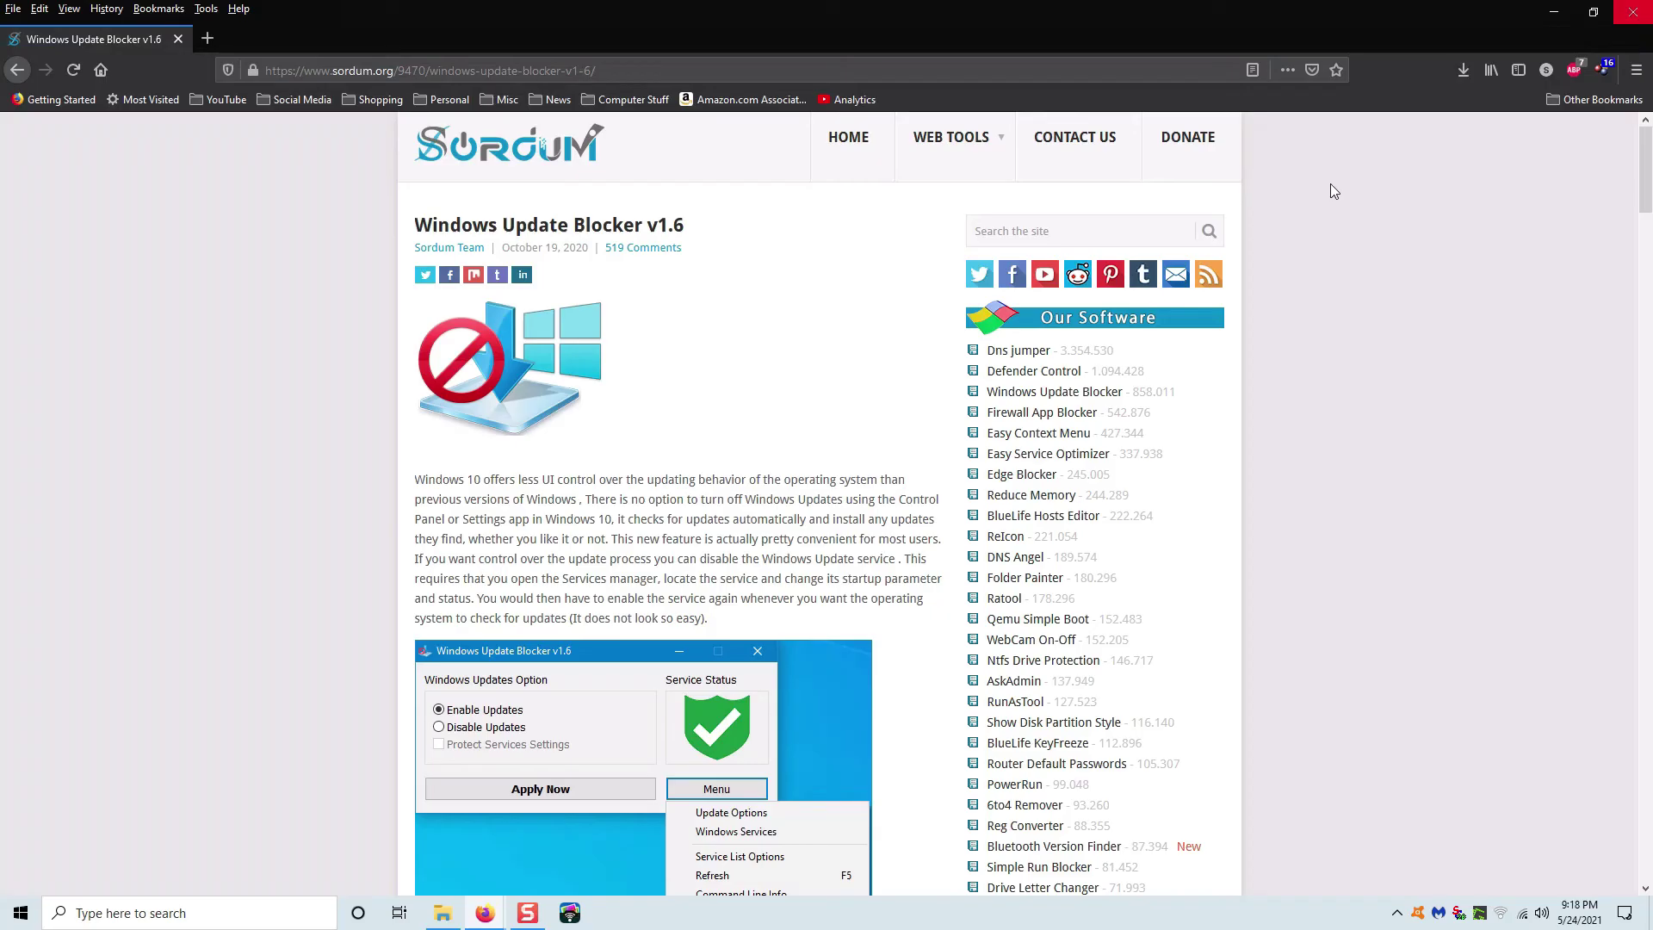
{"action": "key", "text": "super+d"}
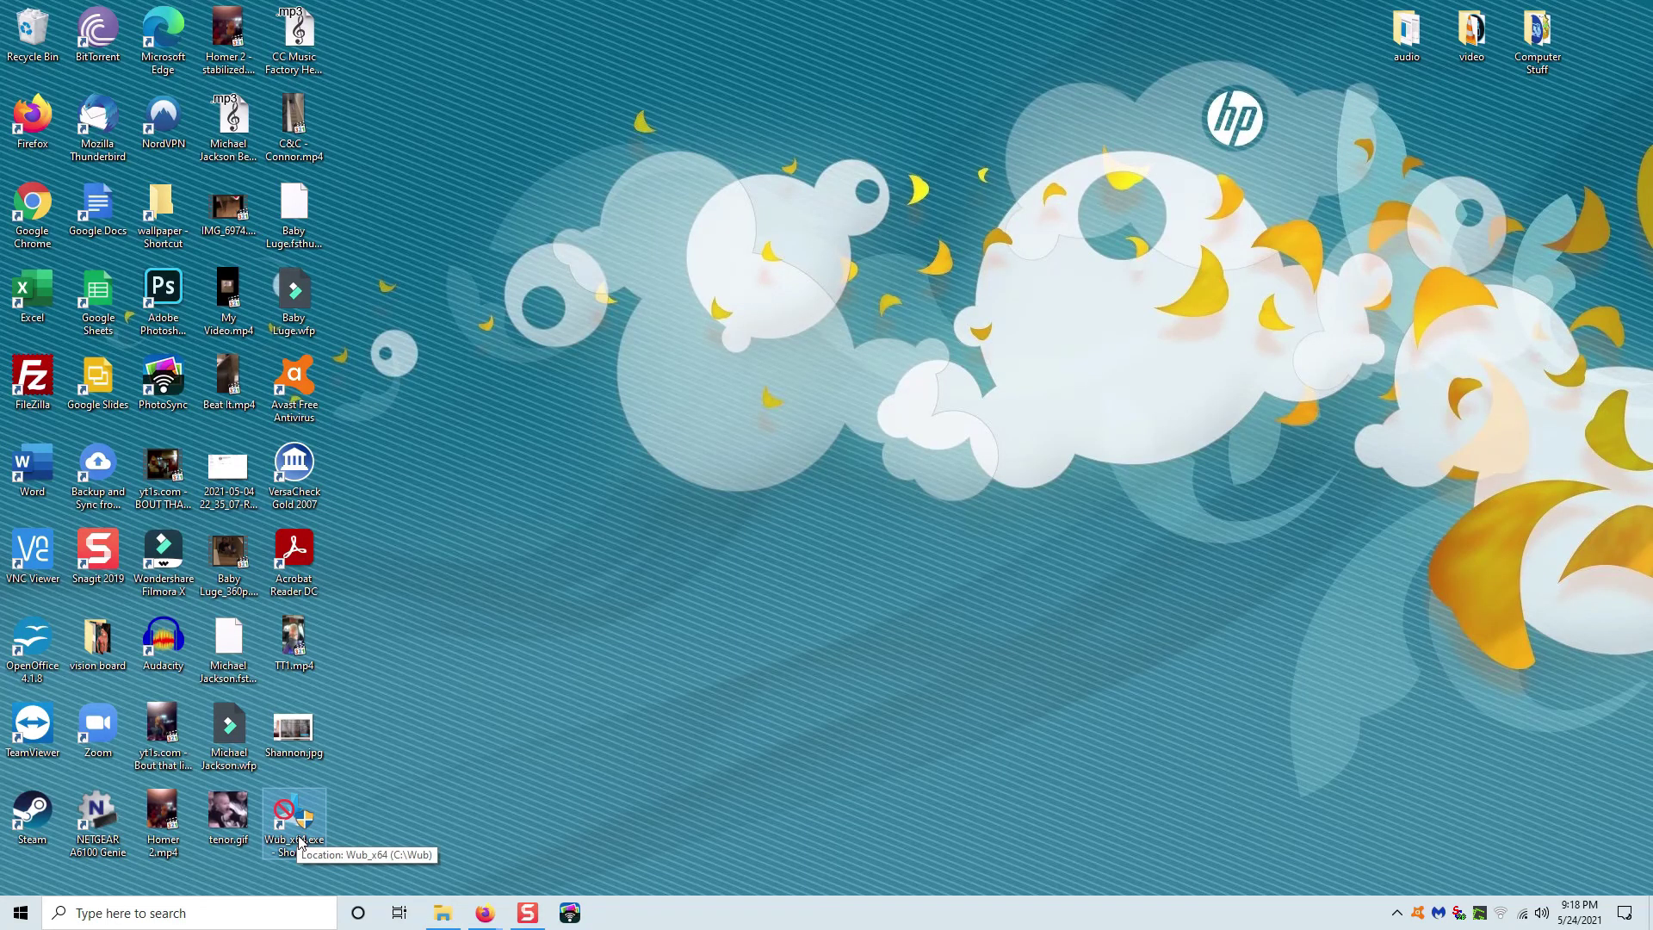
- Rename the Wub_x64.exe desktop shortcut to 'Windows Update Blocker'
{"action": "left_click", "coordinate": [297, 841]}
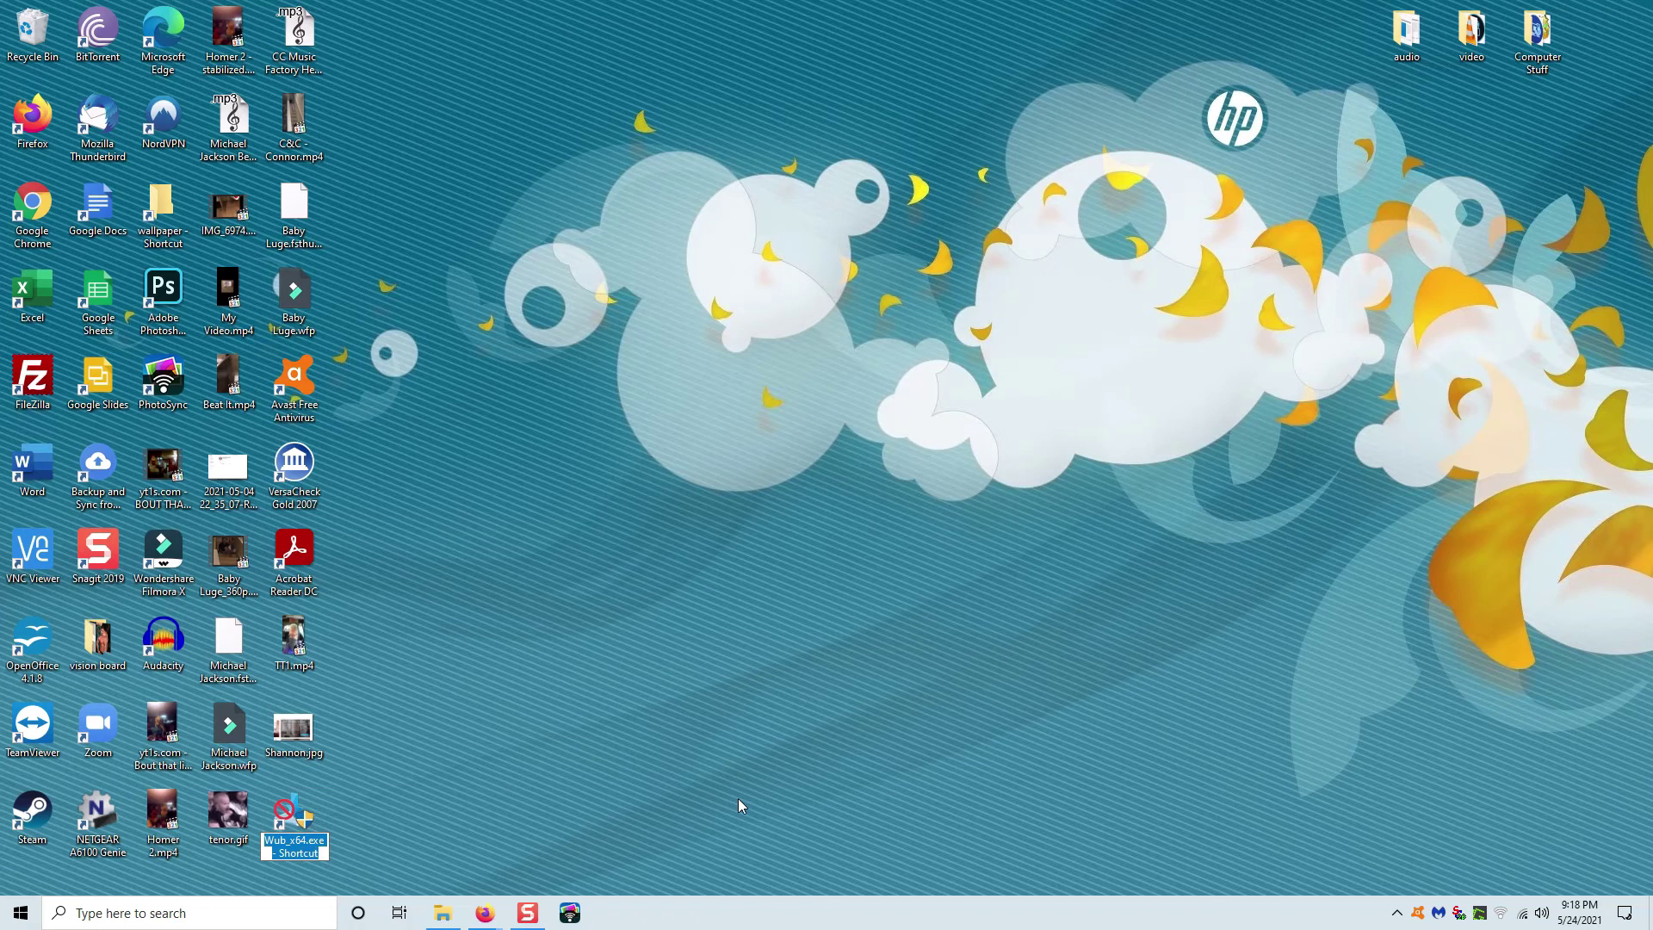
{"action": "type", "text": "Windows"}
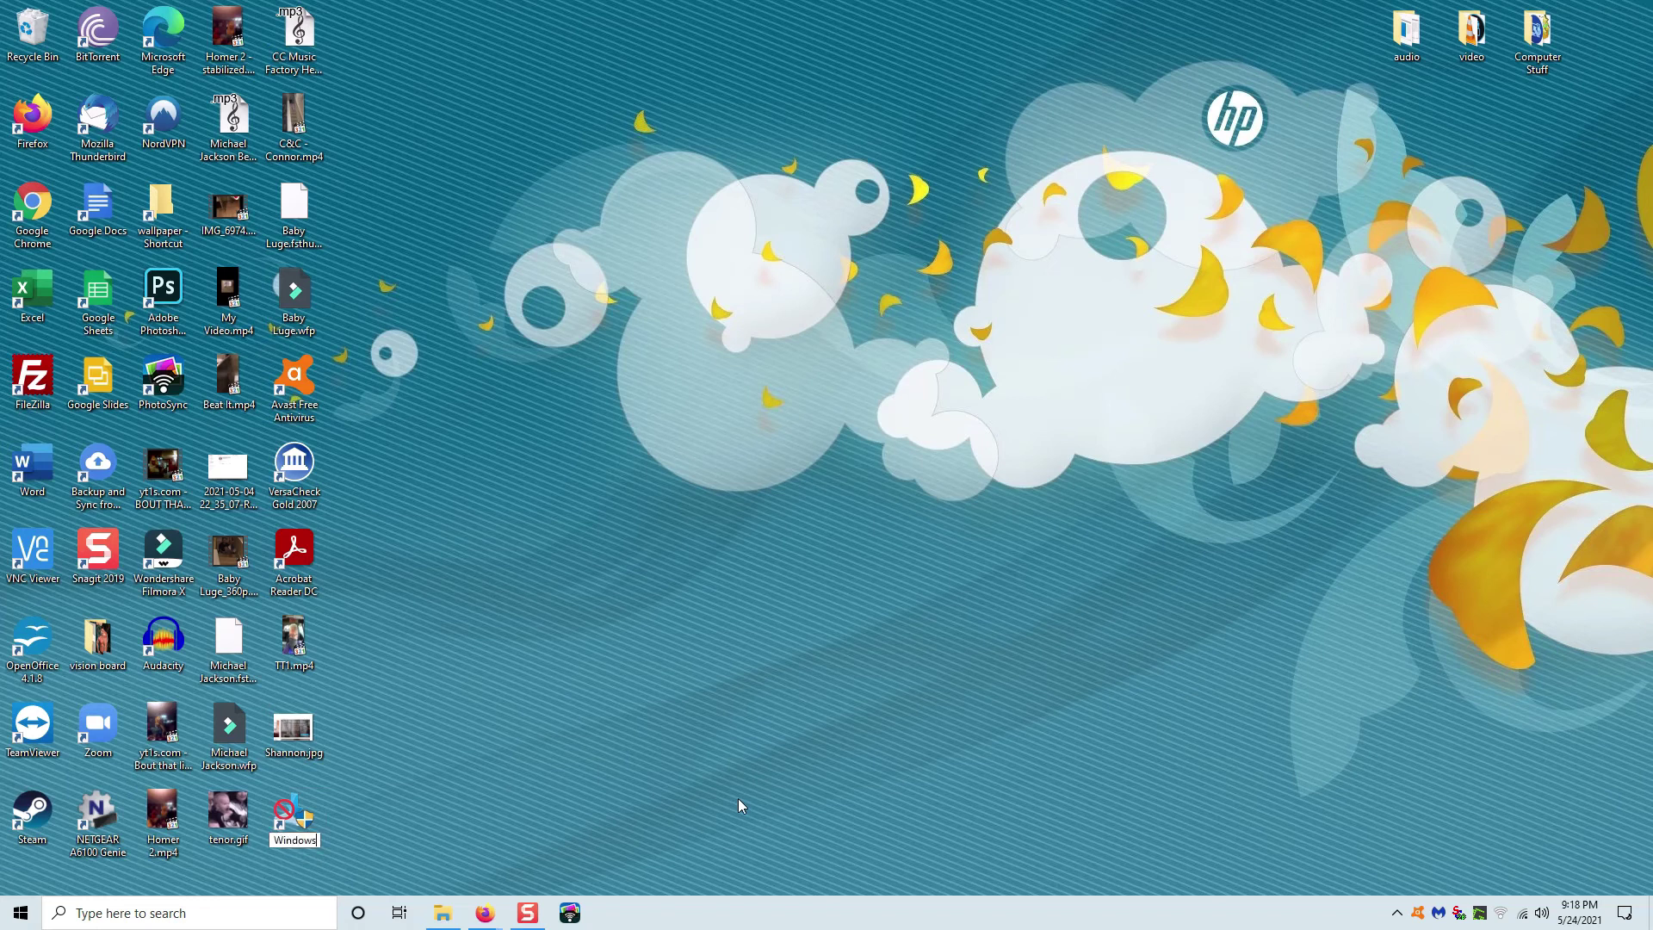
{"action": "type", "text": " Update Blocker"}
{"action": "key", "text": "Return"}
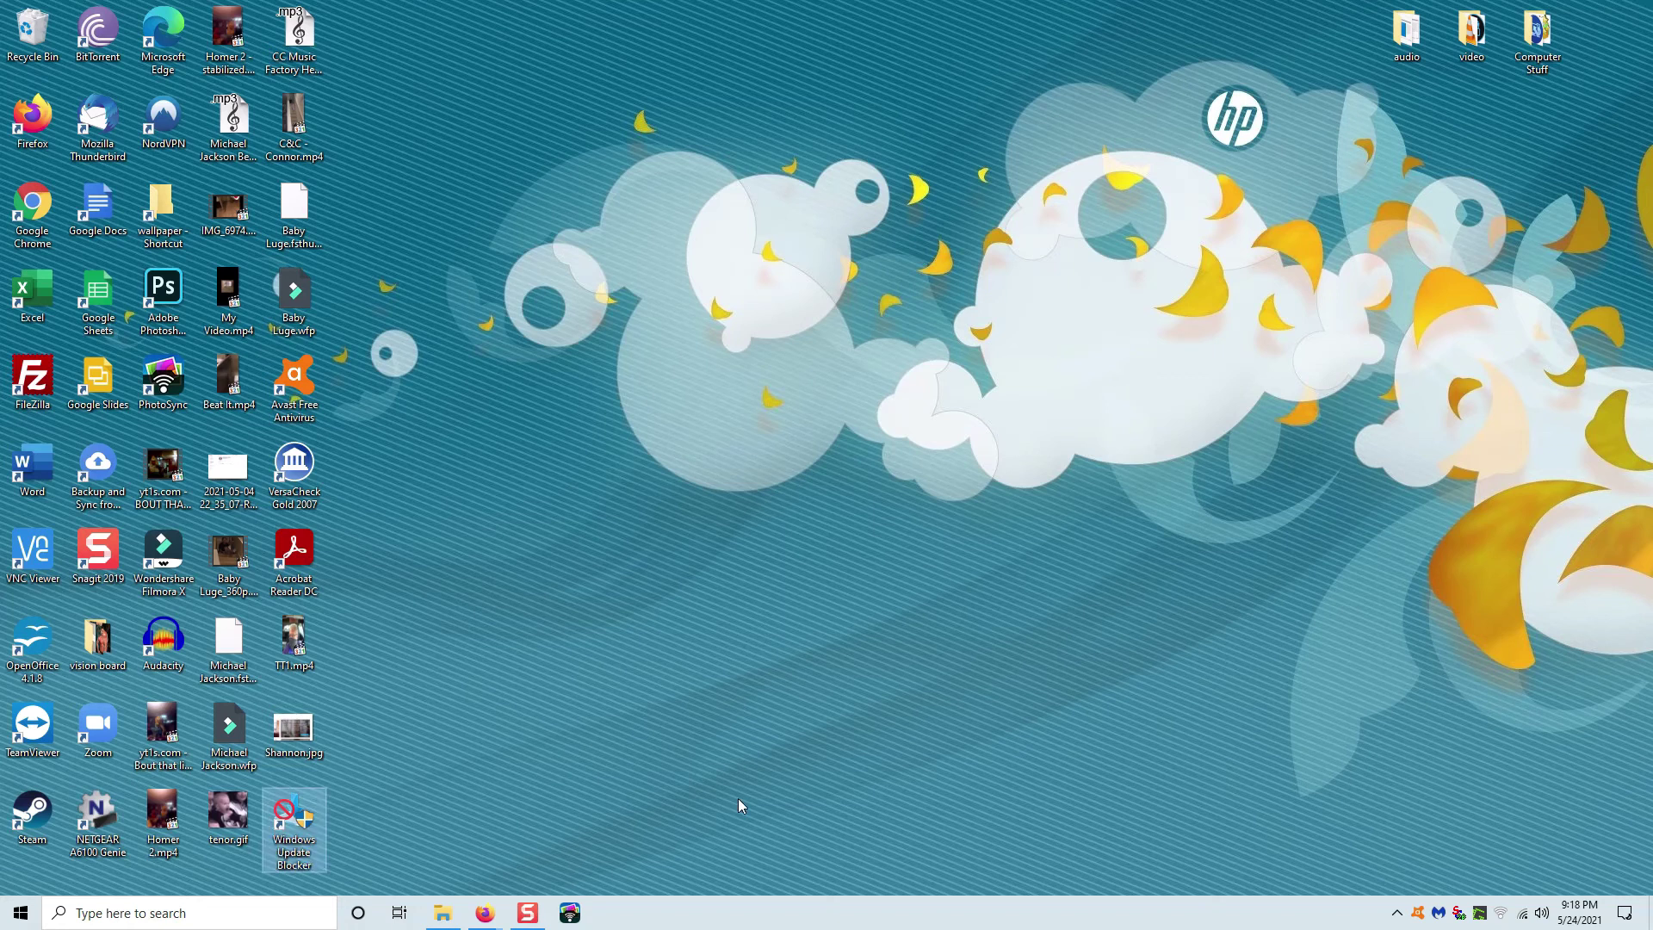
{"action": "double_click", "coordinate": [293, 822]}
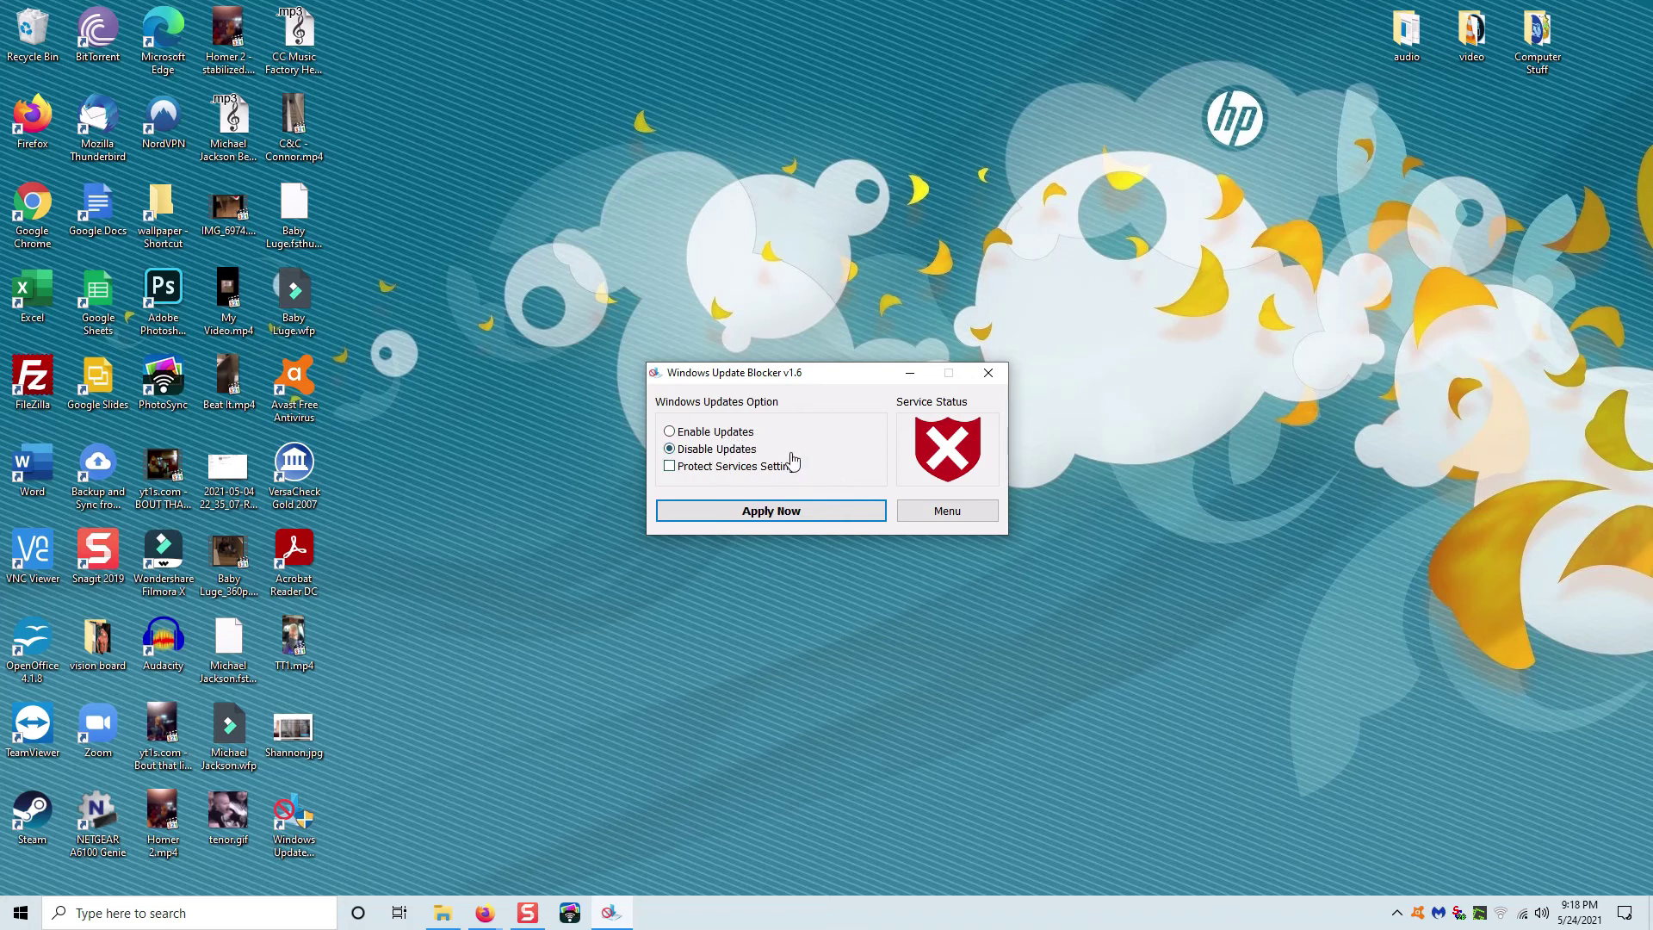
{"action": "left_click", "coordinate": [989, 373]}
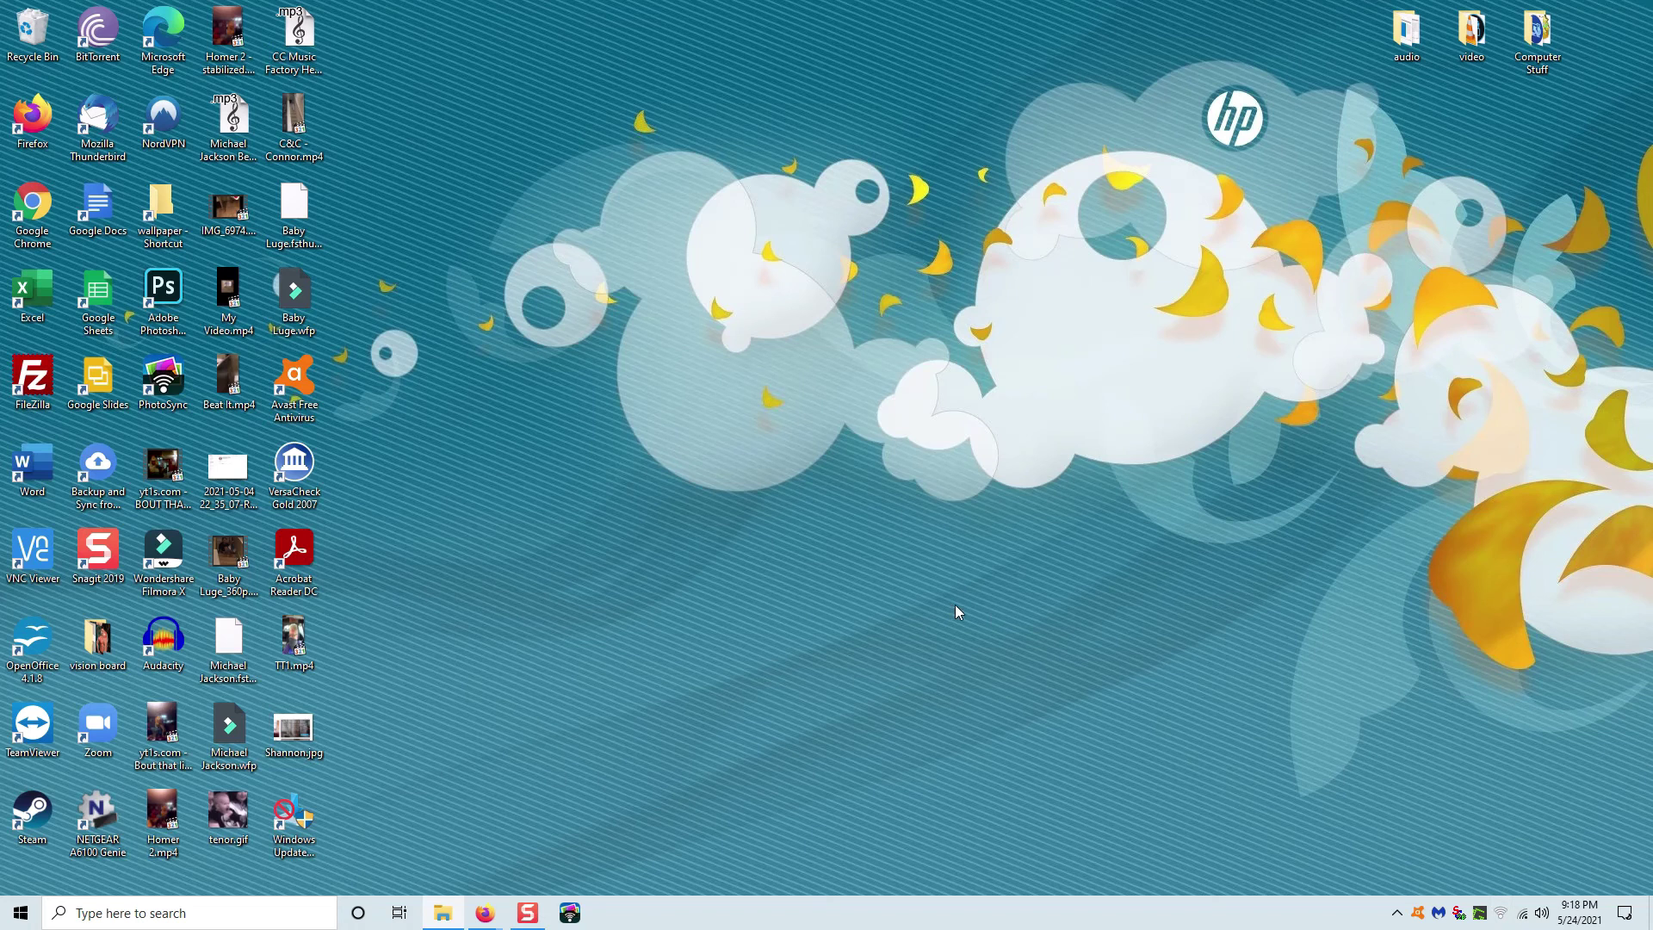
{"action": "double_click", "coordinate": [302, 818]}
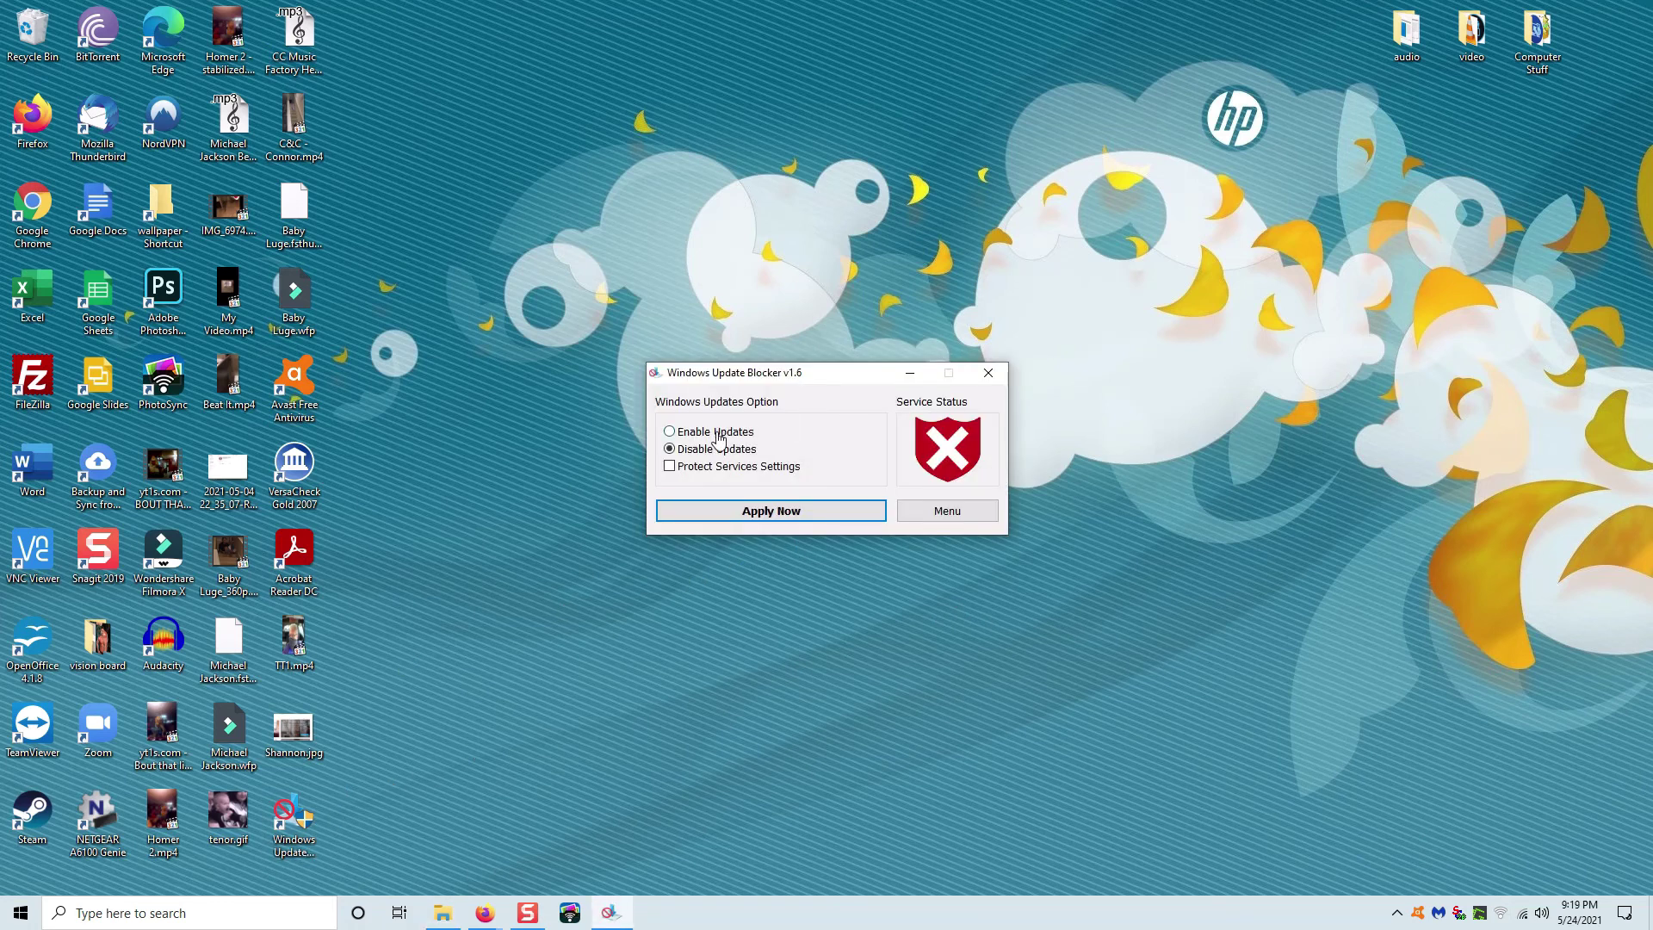
{"action": "left_click", "coordinate": [989, 372]}
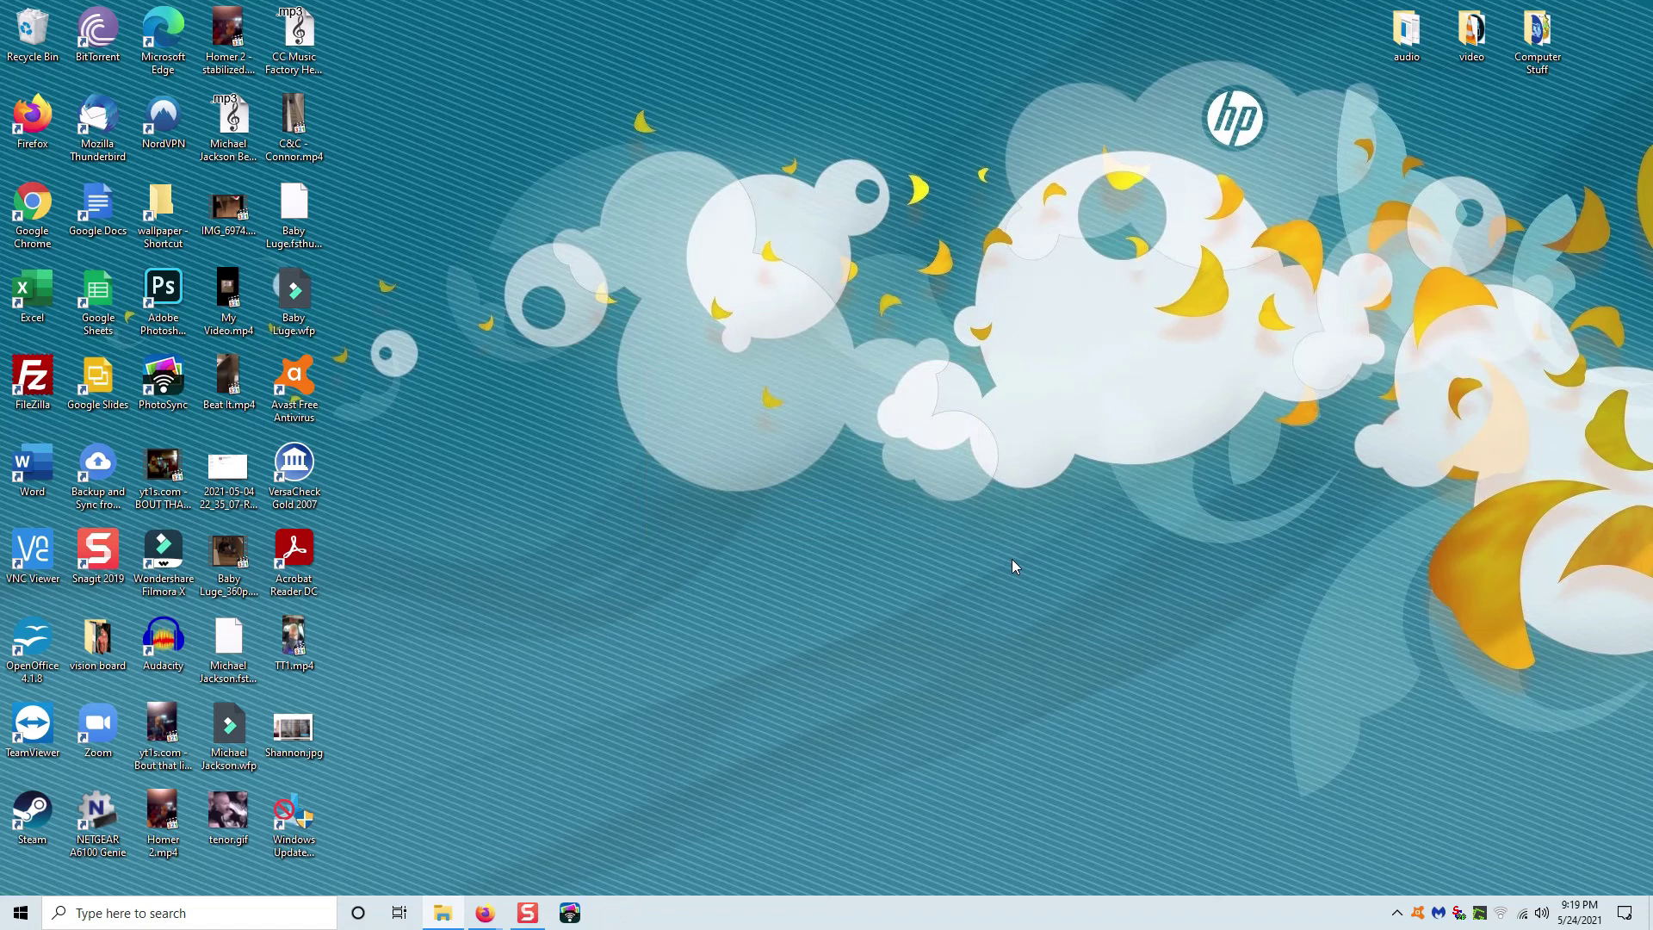